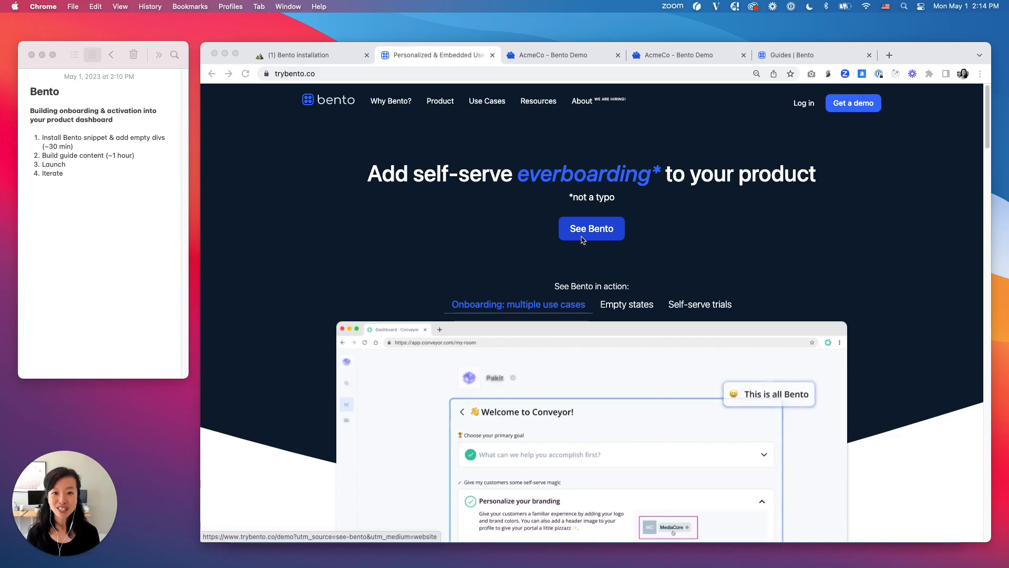
# Step: View the Employees and Reporting pages of the local AcmeCo demo, and return to its Home page
pyautogui.click(525, 54)
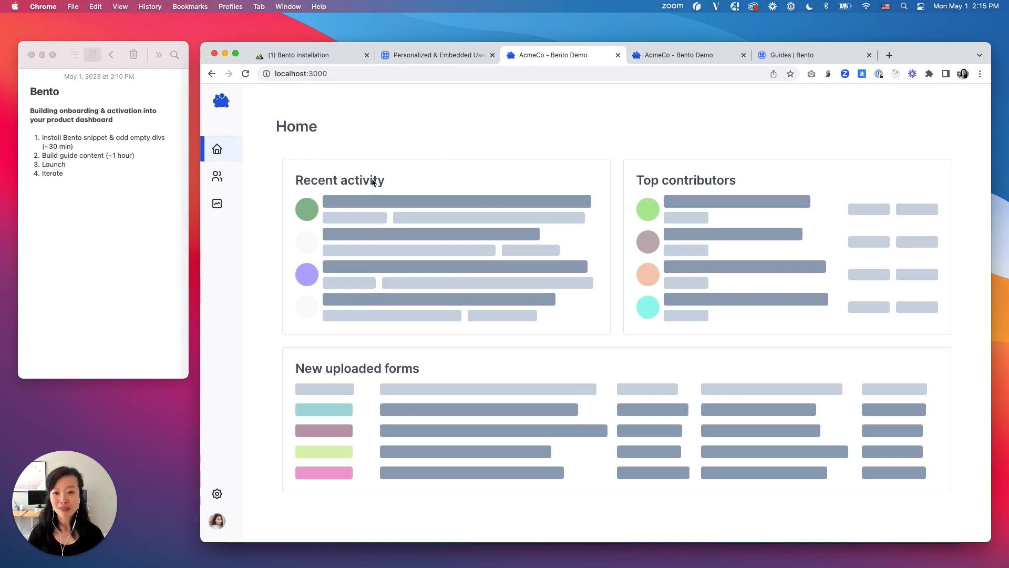
pyautogui.click(215, 179)
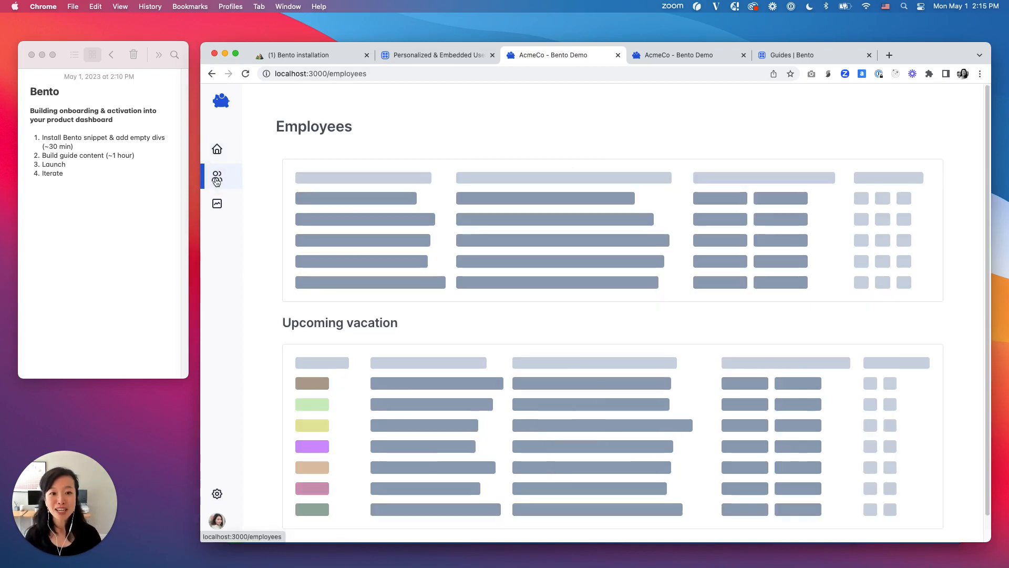
pyautogui.click(217, 204)
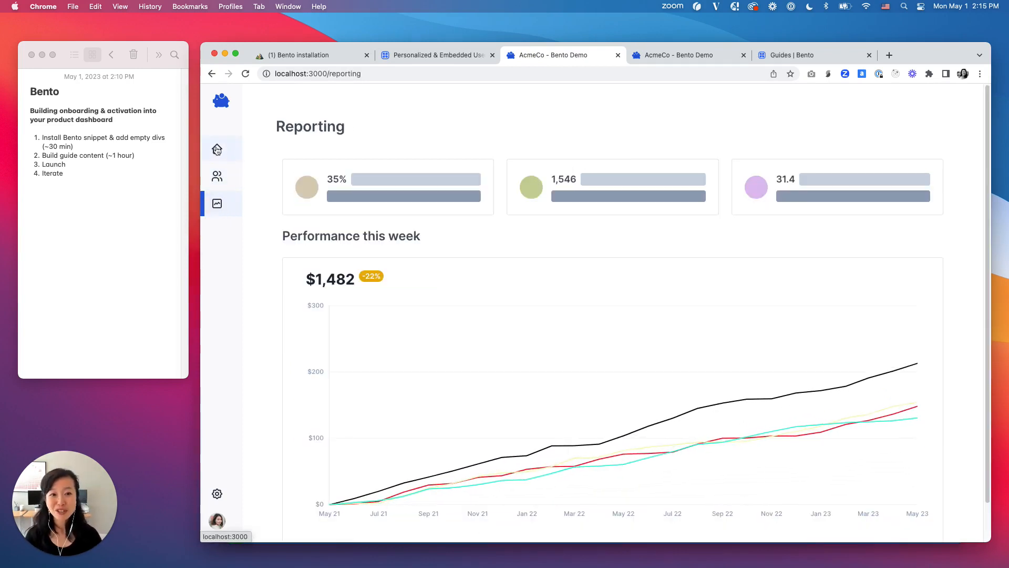
pyautogui.click(217, 150)
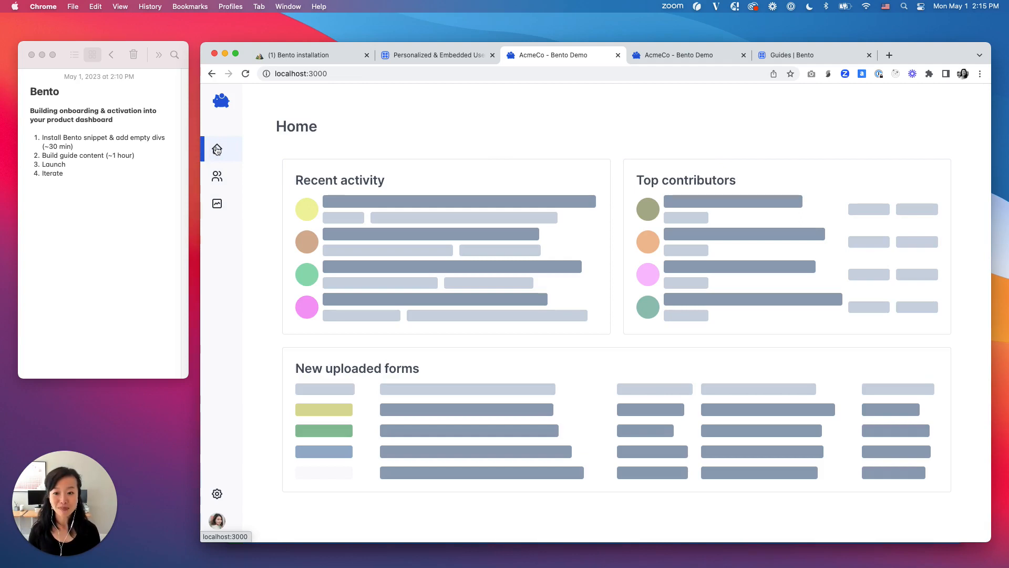
# Step: Examine the embedded onboarding checklist, feature cards and video gallery on the demo.trybento.co Home page
pyautogui.click(688, 57)
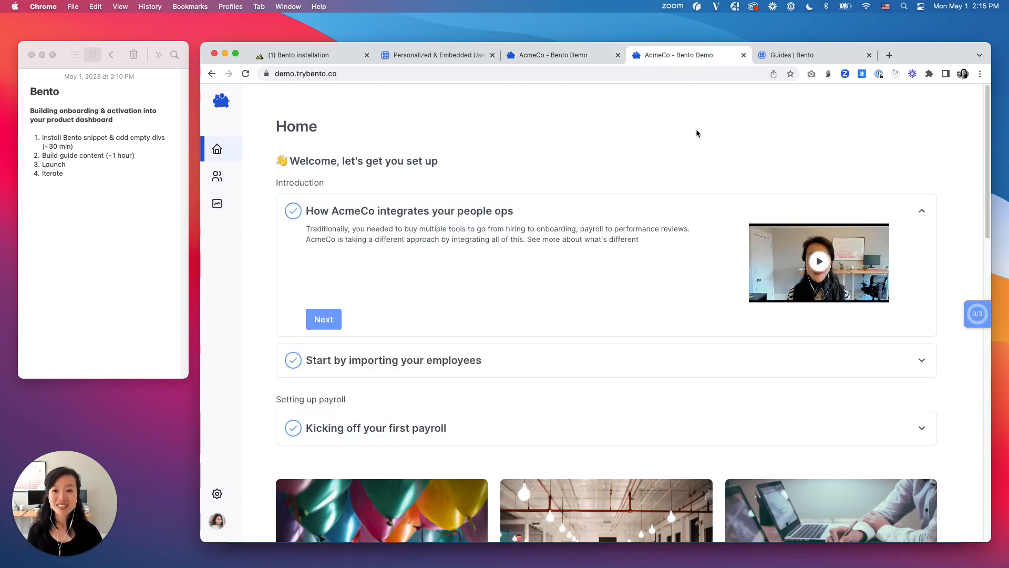
pyautogui.scroll(-5, 660, 378)
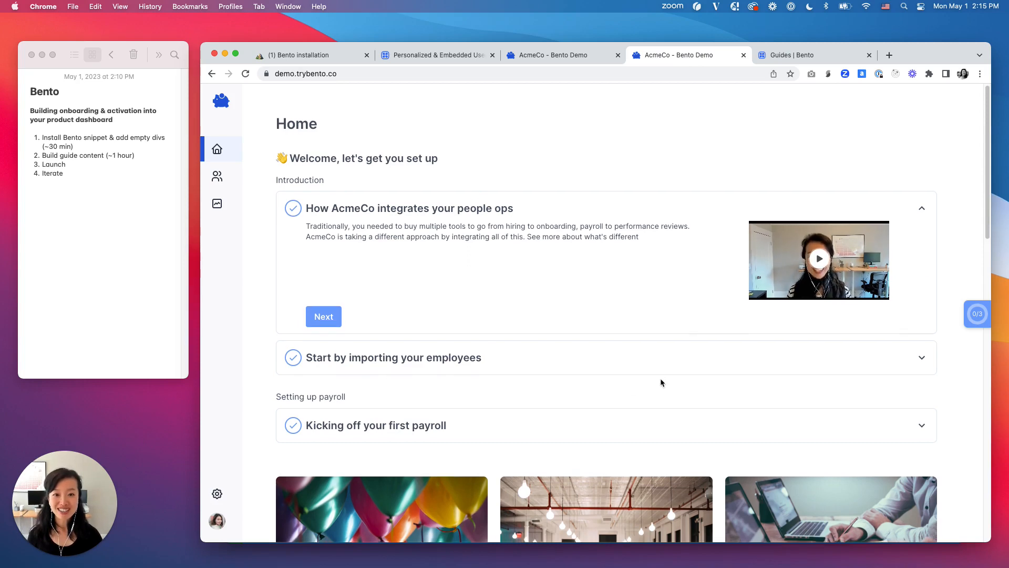
pyautogui.scroll(-1, 661, 382)
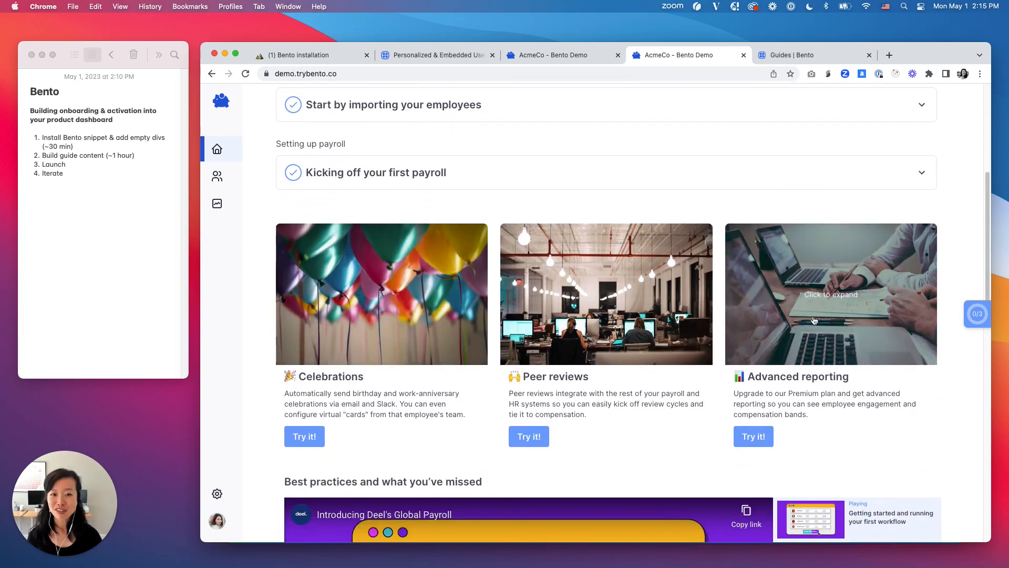
pyautogui.scroll(-10, 834, 452)
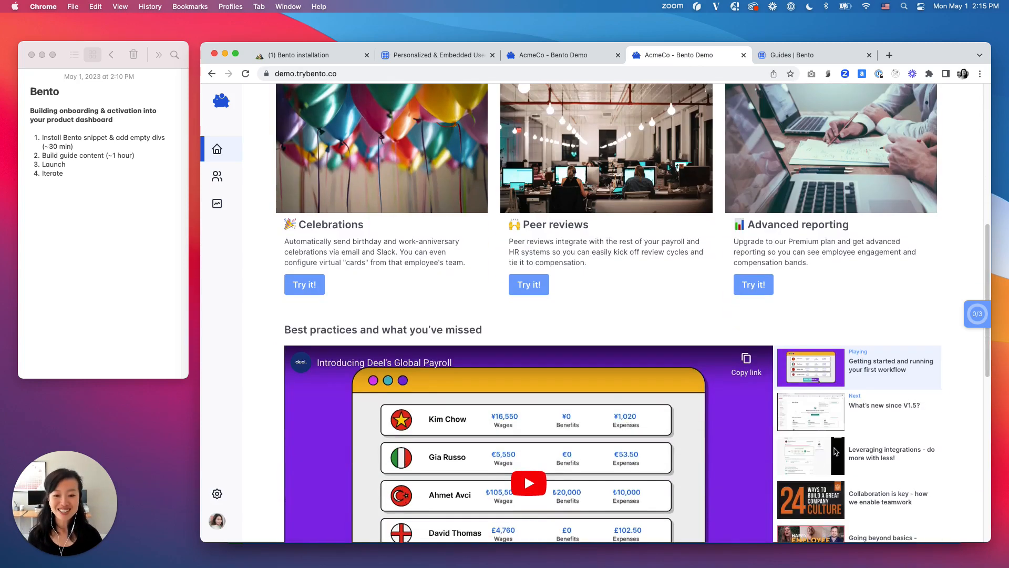
pyautogui.scroll(-5, 835, 452)
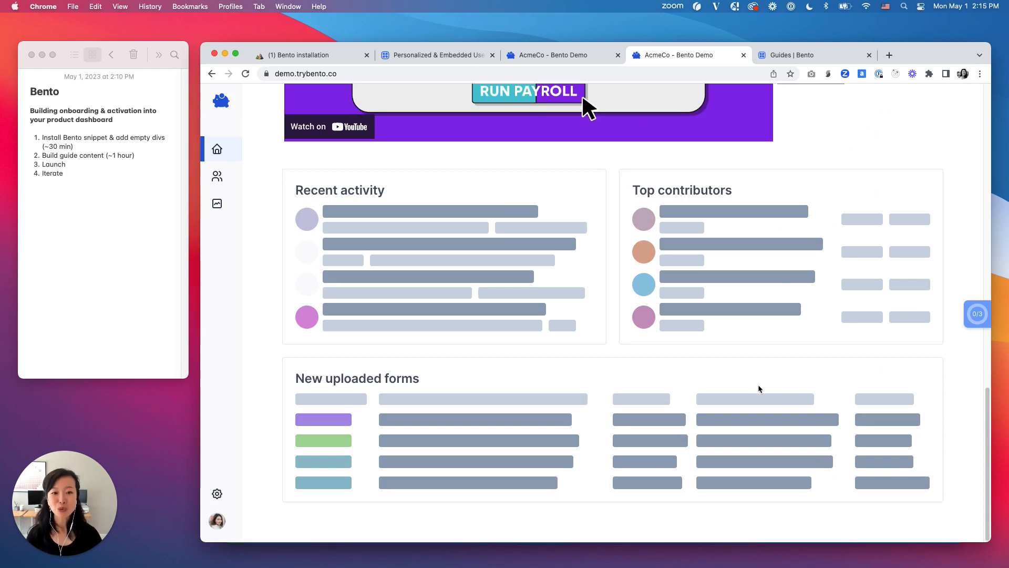
pyautogui.scroll(15, 759, 389)
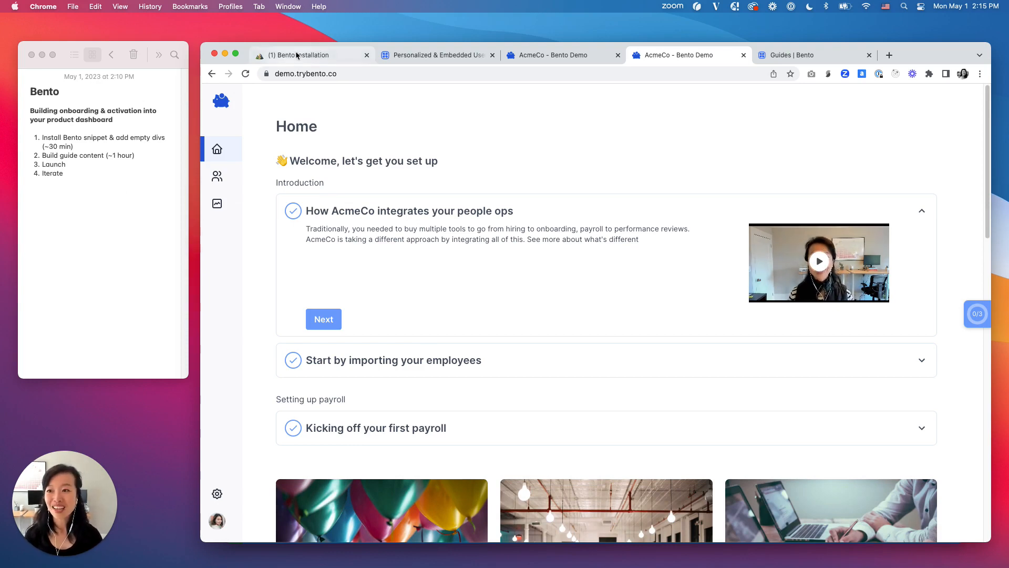
# Step: Highlight "Install Bento snippet & add empty divs" in the note and examine the script code in the Bento installation document
pyautogui.click(70, 138)
pyautogui.moveTo(42, 137); pyautogui.dragTo(174, 138)
pyautogui.click(309, 56)
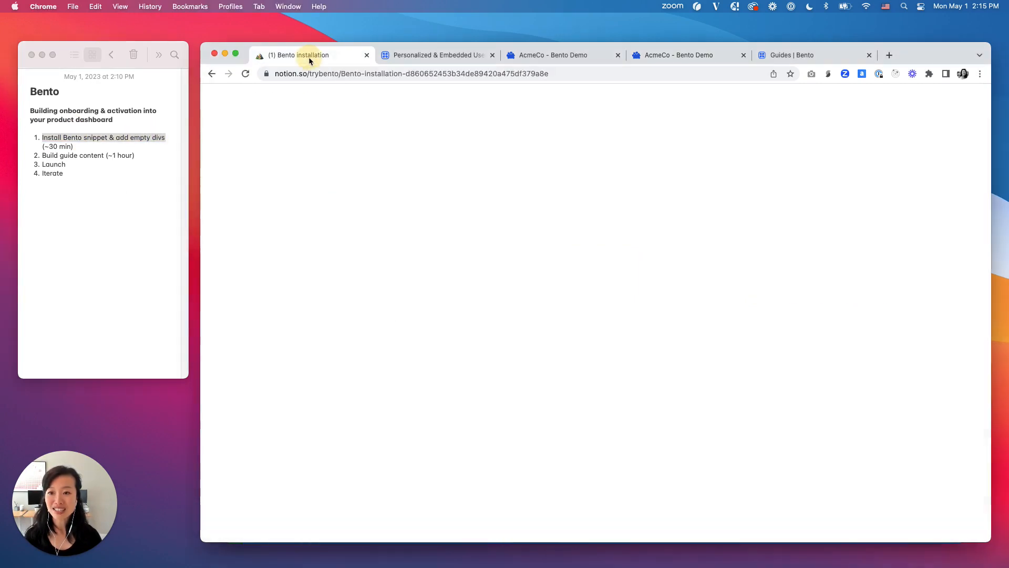
pyautogui.scroll(3, 584, 328)
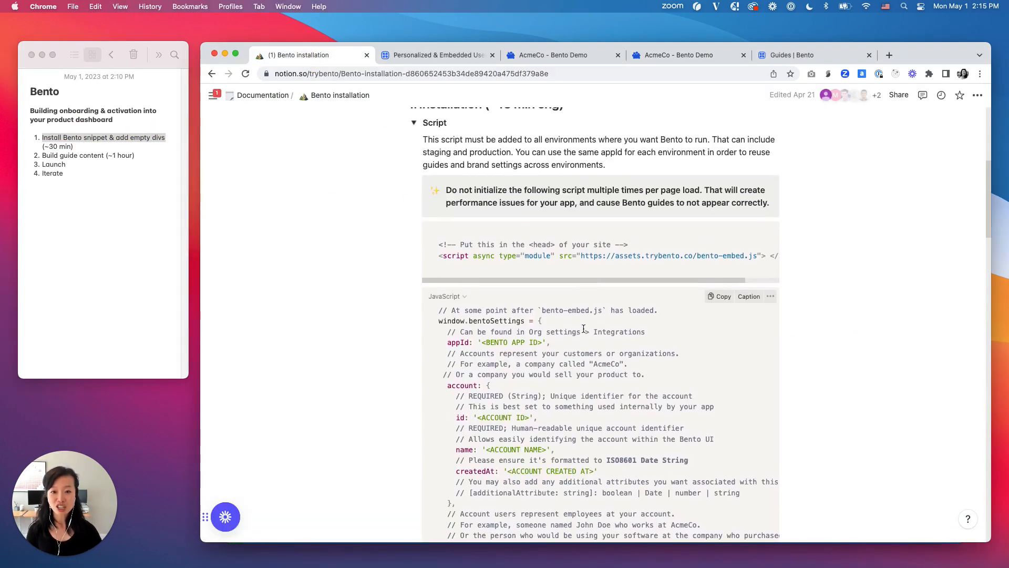
pyautogui.scroll(-4, 584, 328)
# Step: Switch to VS Code and examine the account attributes of the BentoSettings type in EmbedBentoScript.tsx
pyautogui.press('super+Tab')
pyautogui.press('super+Tab')
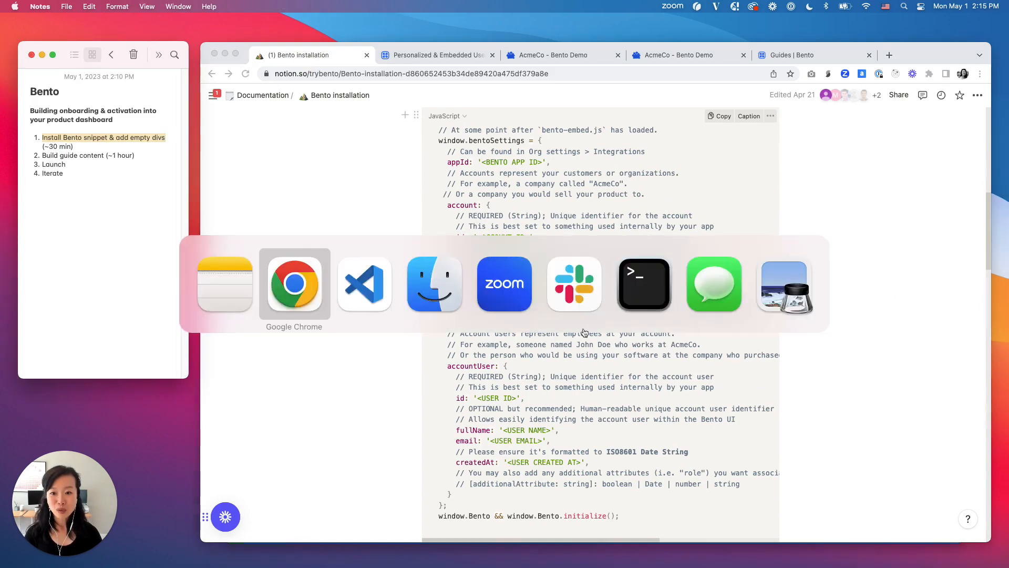
pyautogui.press('super+Tab')
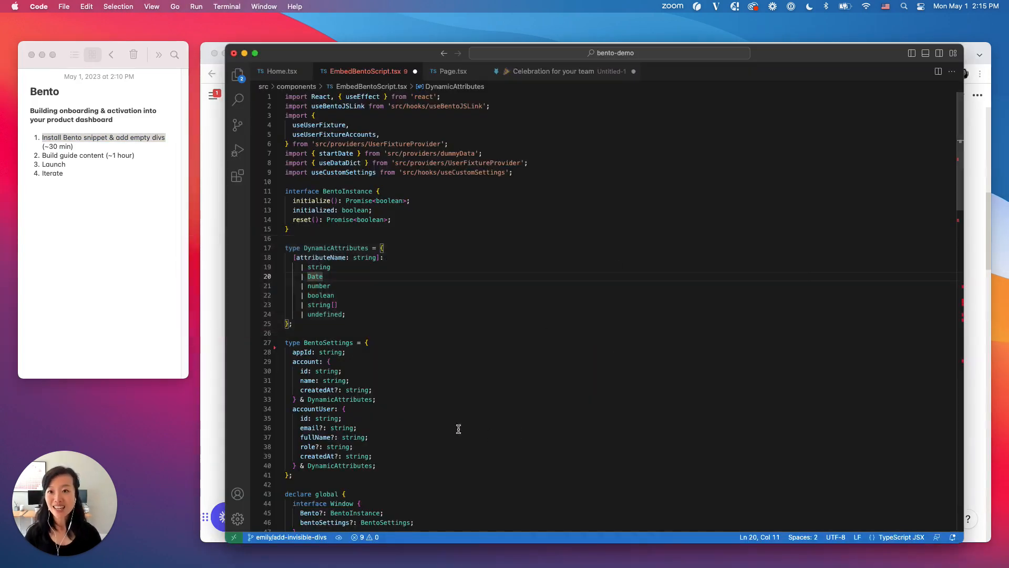
pyautogui.scroll(-5, 455, 418)
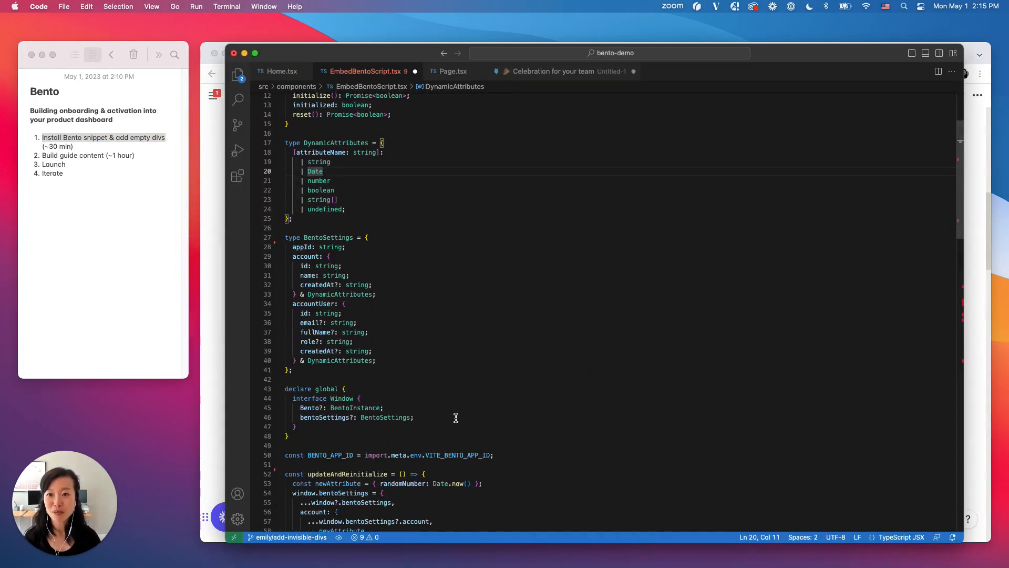
pyautogui.moveTo(293, 258); pyautogui.dragTo(322, 266)
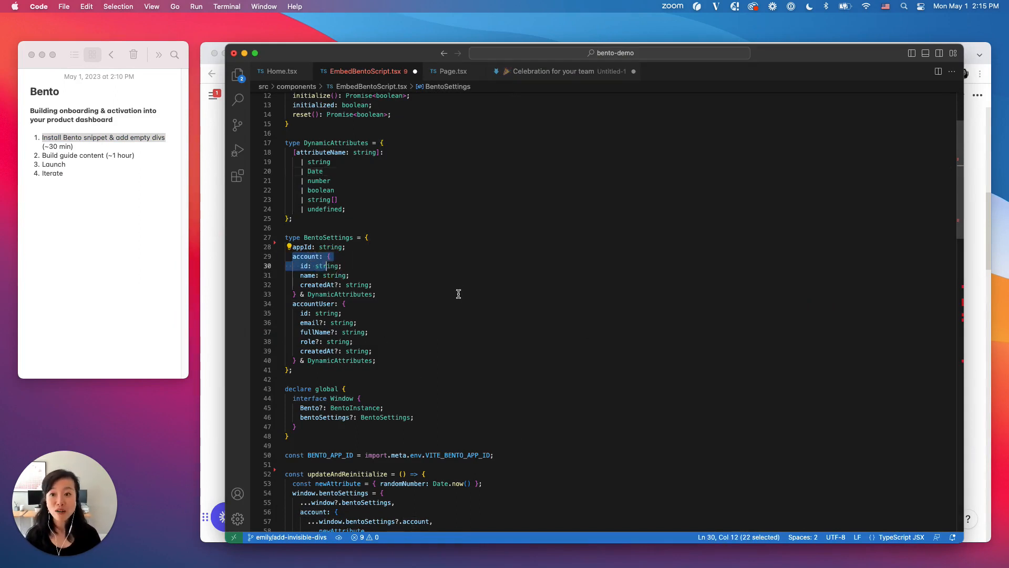
# Step: Open Home.tsx and highlight the empty checklist, card1, card2, card3 and video divs in the Dashboard component
pyautogui.click(276, 72)
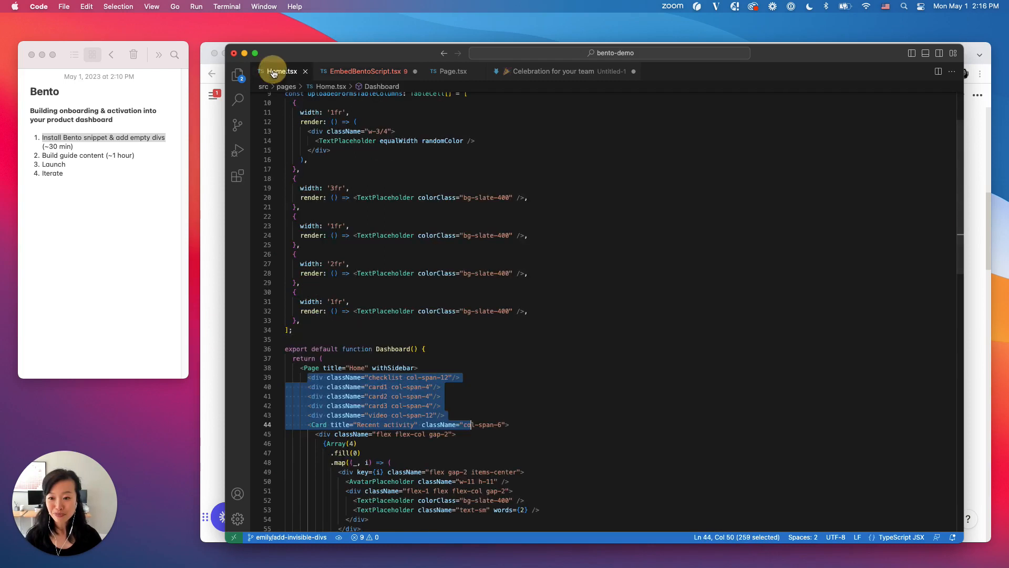
pyautogui.click(447, 394)
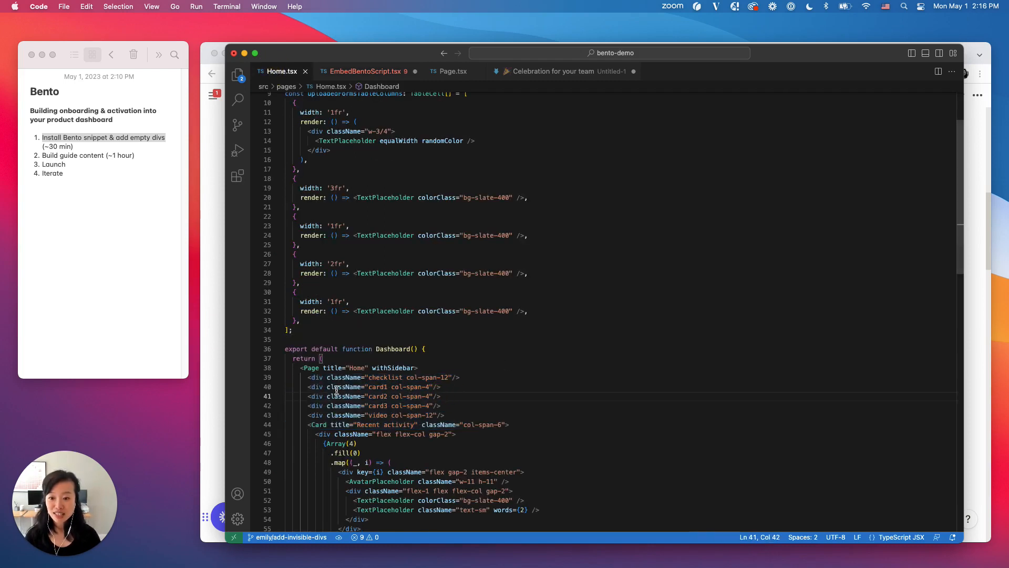
pyautogui.moveTo(308, 378); pyautogui.dragTo(445, 415)
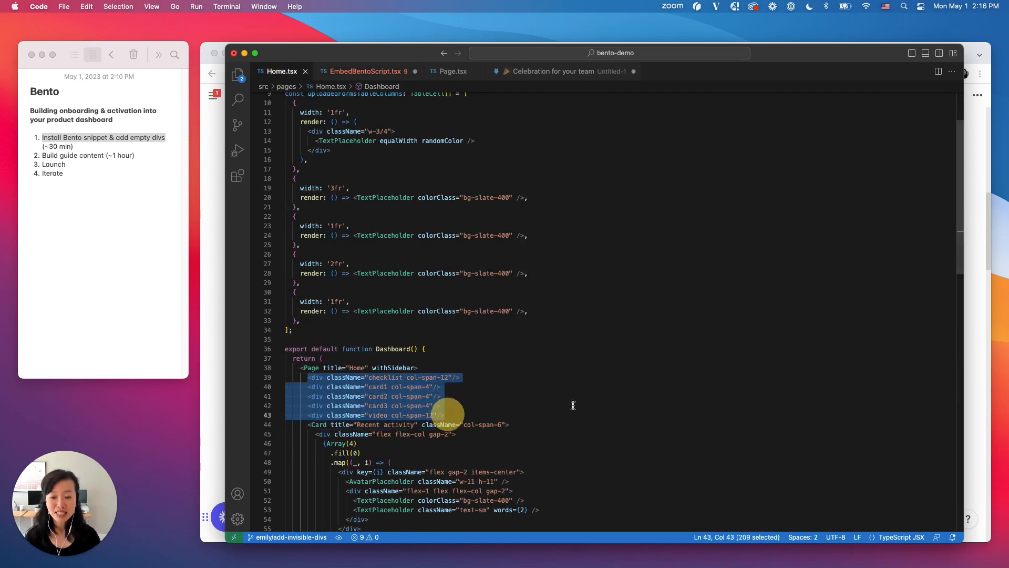
# Step: Switch back to Chrome and compare the Home pages of the local AcmeCo demo and demo.trybento.co
pyautogui.press('super+Tab')
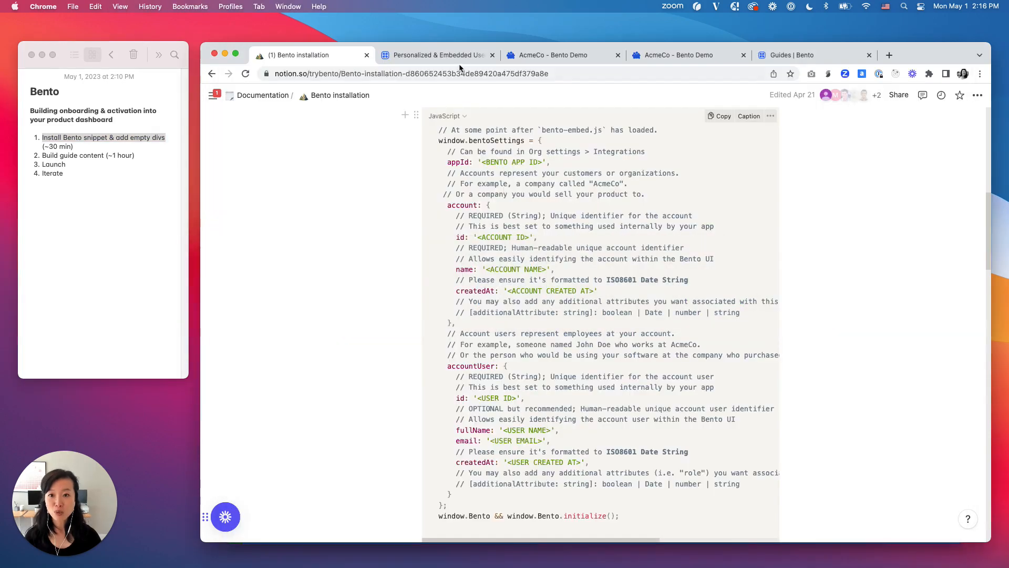
pyautogui.click(558, 56)
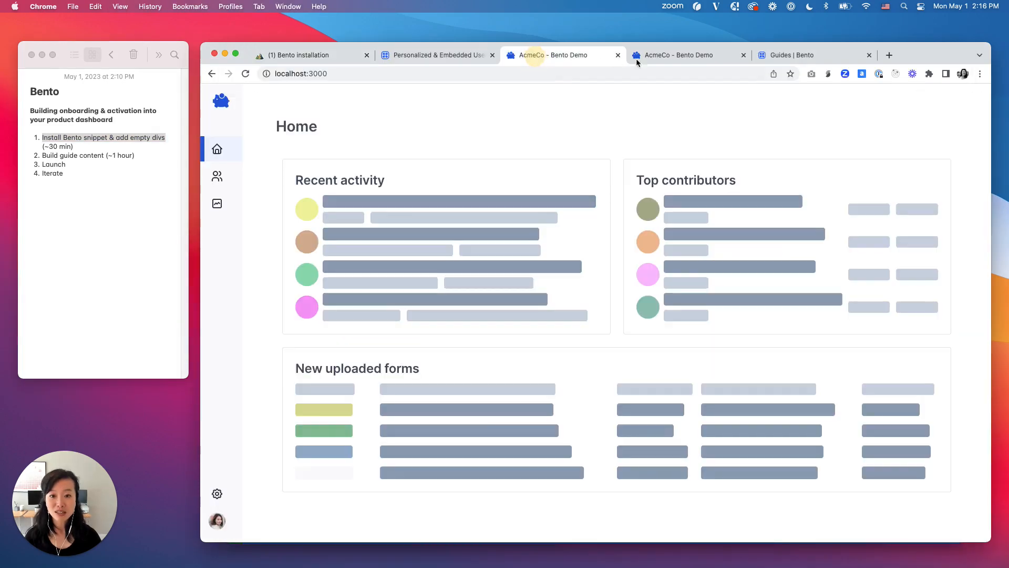
pyautogui.click(685, 55)
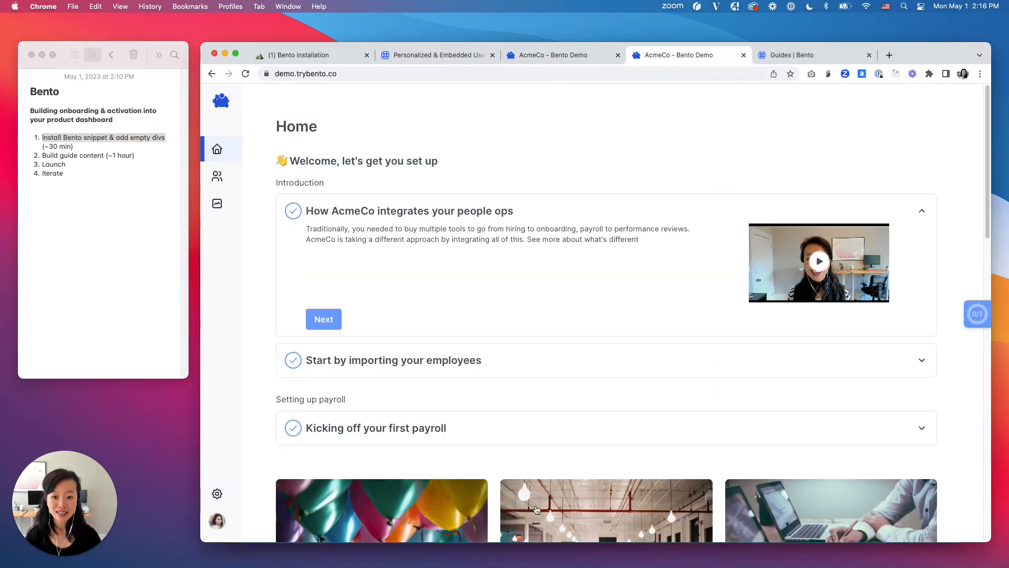
pyautogui.click(553, 55)
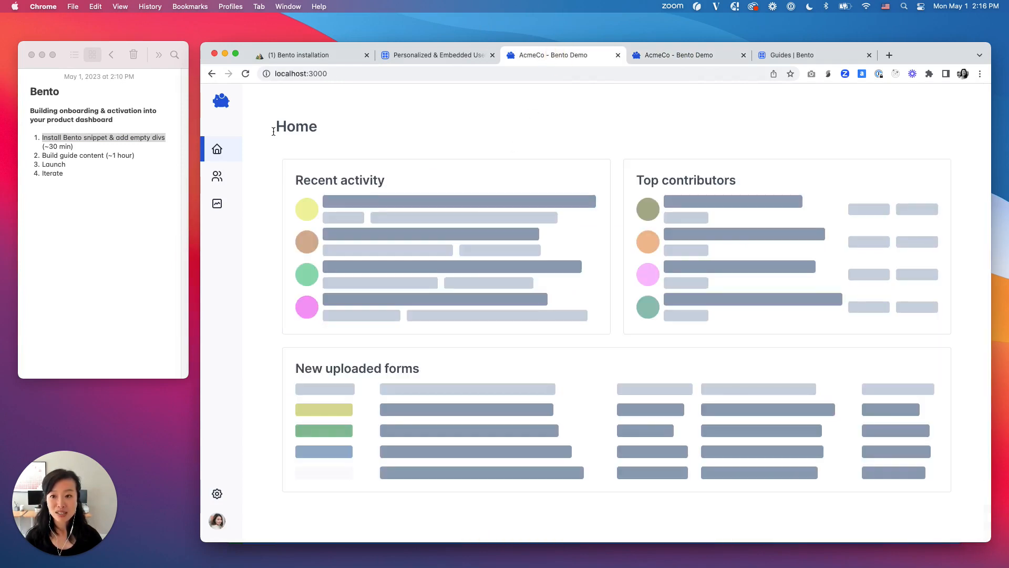
# Step: Inspect the local Home page in DevTools, expand the main element and its grid div to view the empty divs, and close DevTools
pyautogui.rightClick(294, 138)
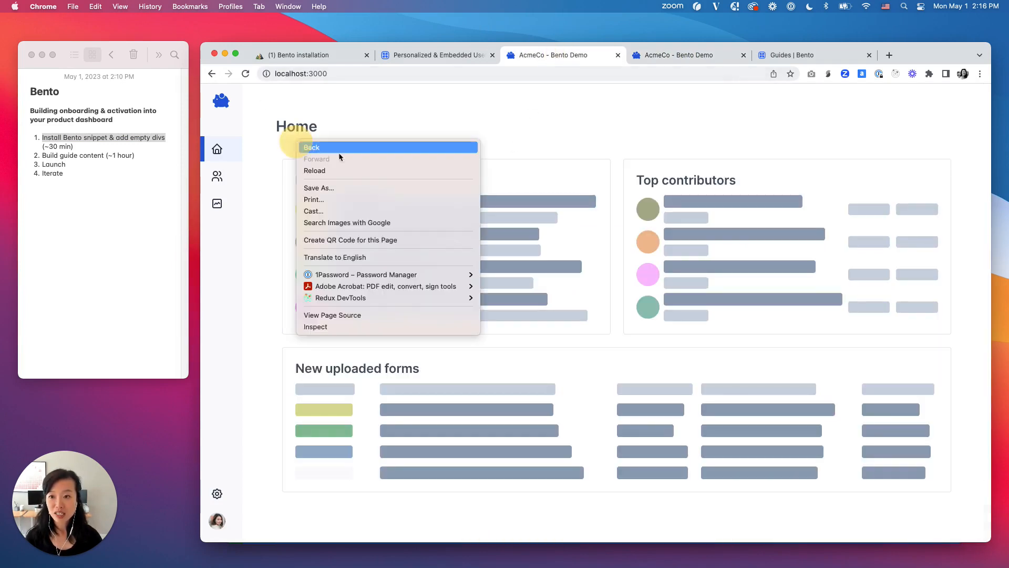
pyautogui.click(383, 326)
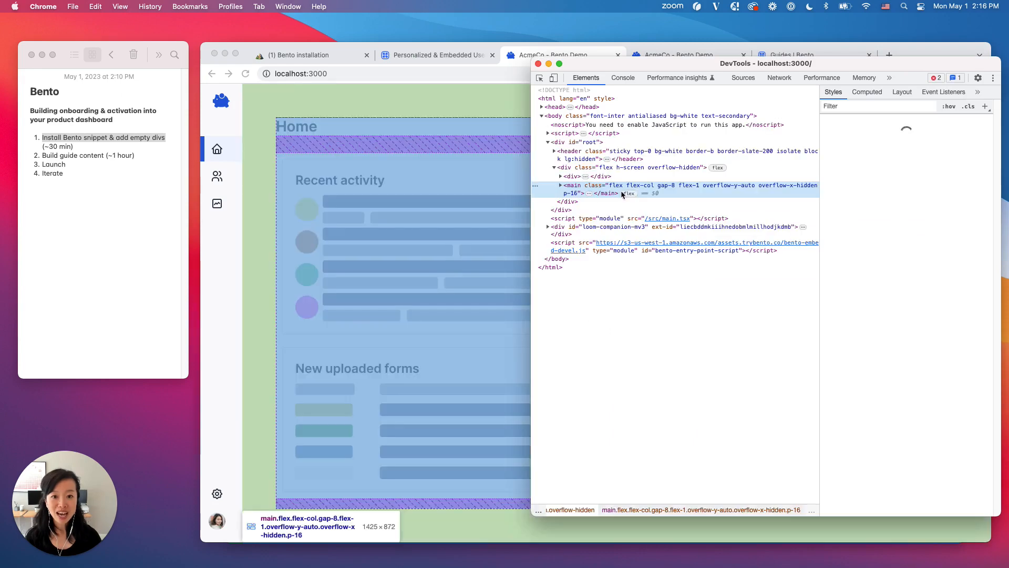
pyautogui.click(561, 185)
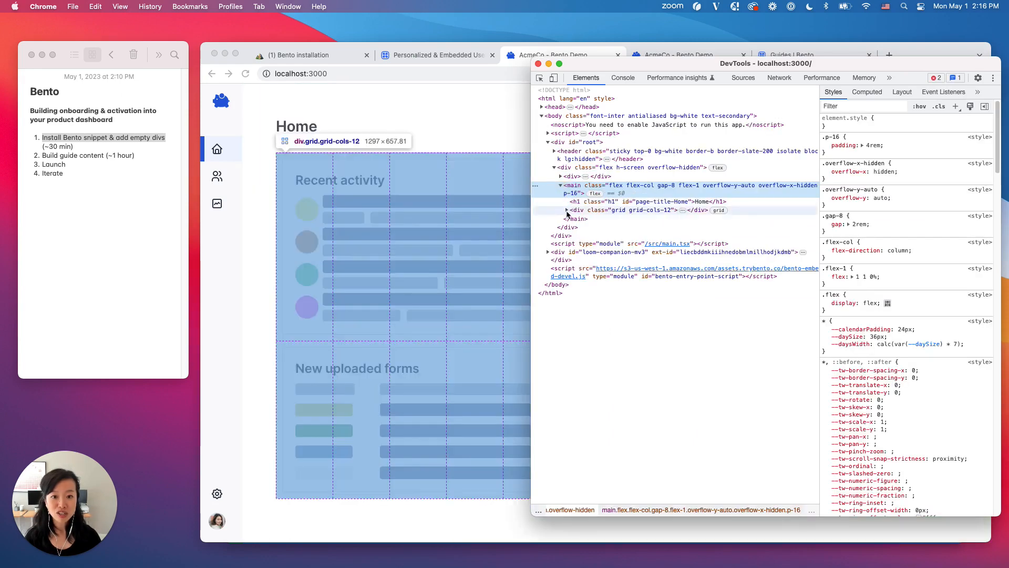
pyautogui.click(567, 210)
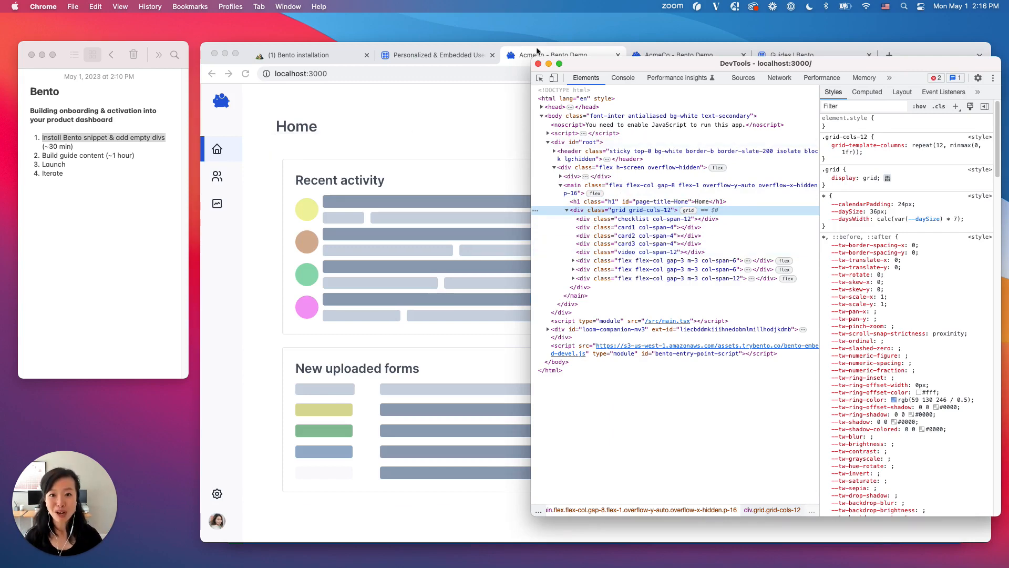
pyautogui.click(538, 63)
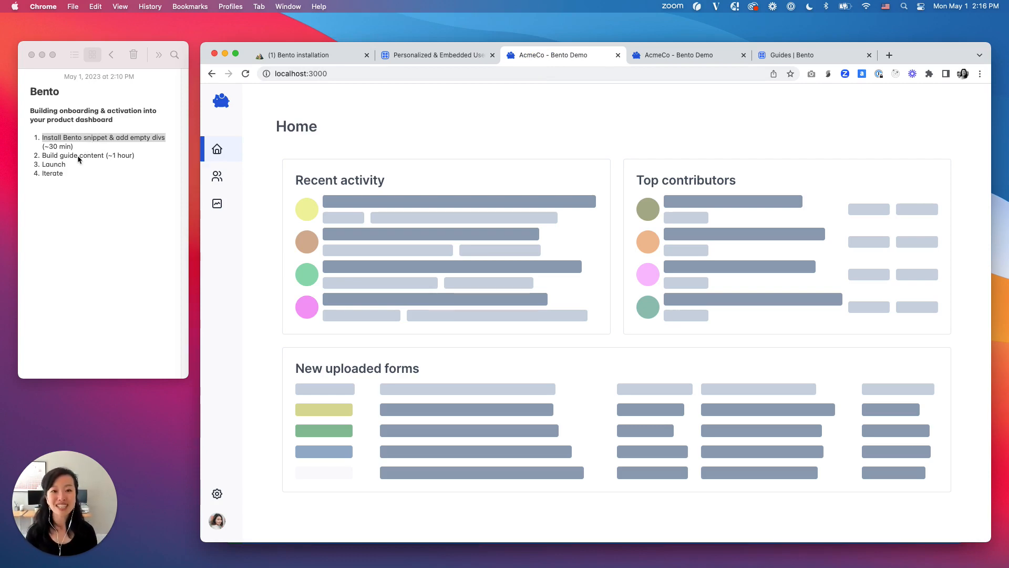
# Step: From the Bento guide library, view the "Best practices and what you've missed" video gallery guide and return to the guide list
pyautogui.click(667, 58)
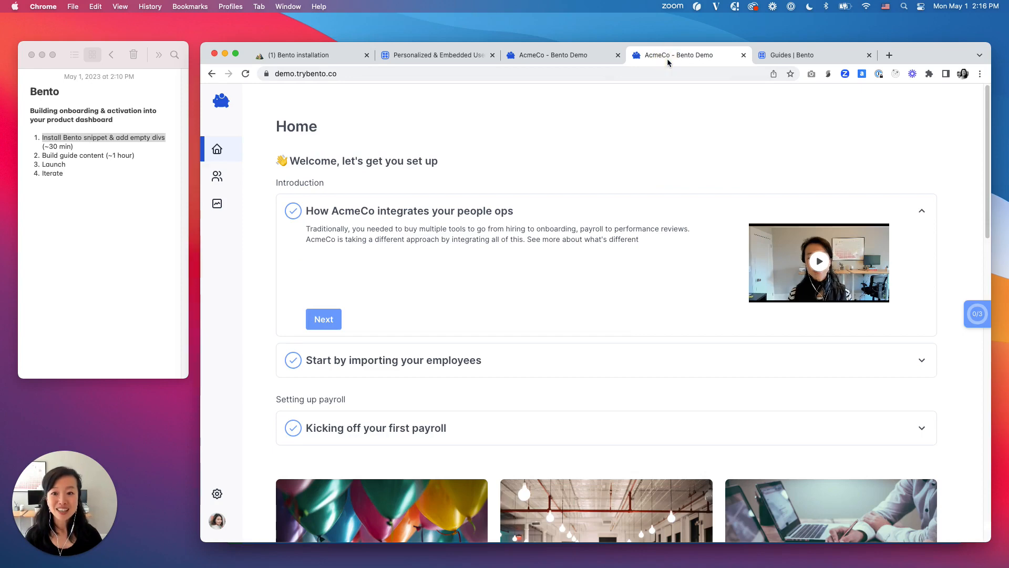
pyautogui.click(786, 56)
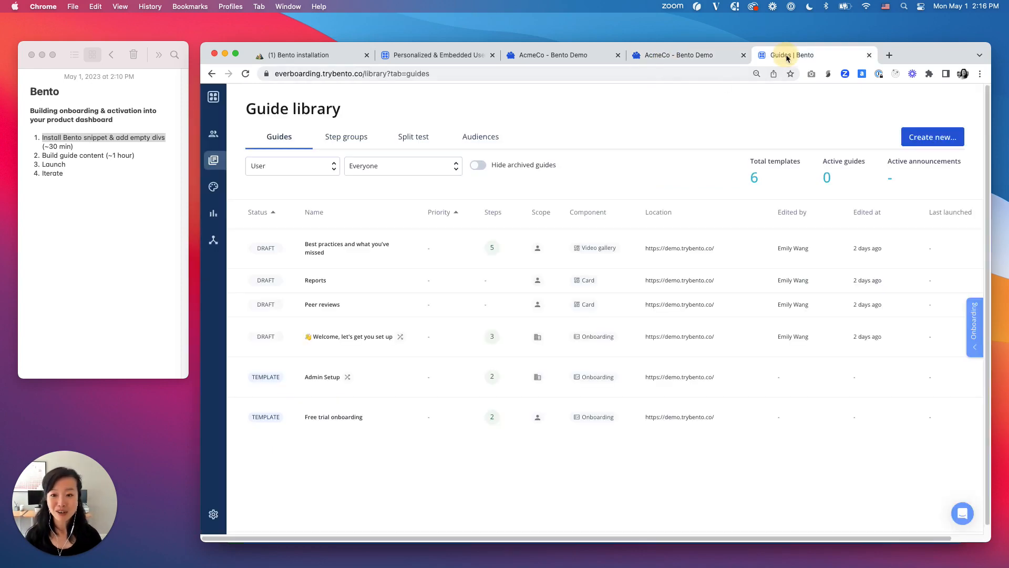
pyautogui.click(353, 250)
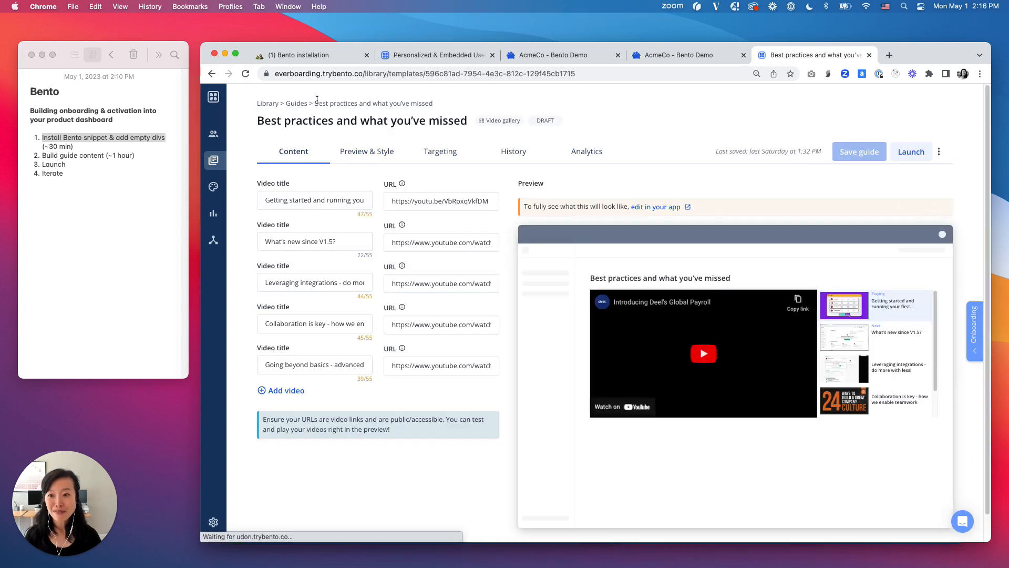
pyautogui.click(297, 104)
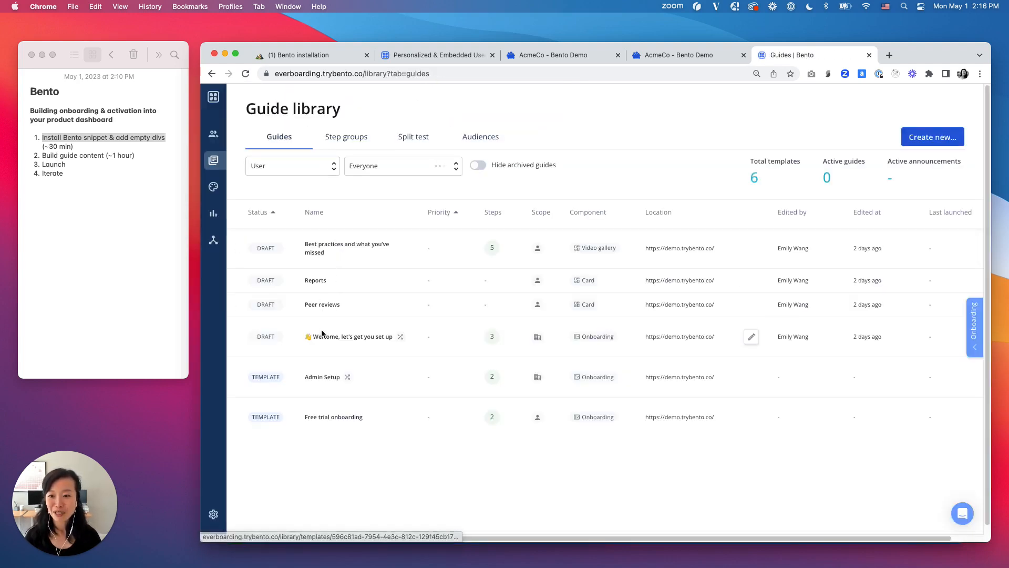
# Step: Open the "Welcome, let's get you set up" guide and expand the "How AcmeCo integrates your people ops" step to view its content
pyautogui.click(324, 340)
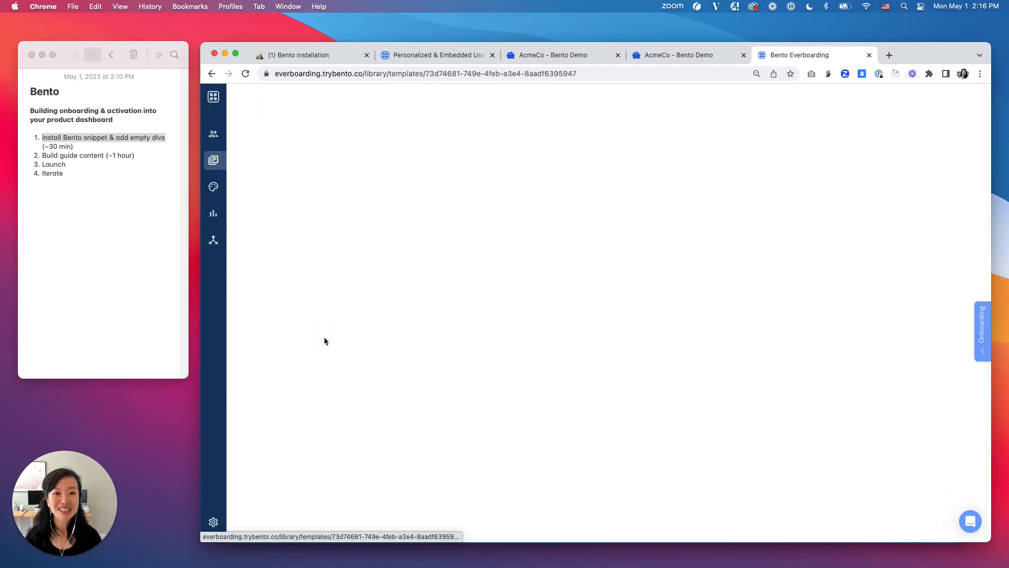
pyautogui.click(588, 238)
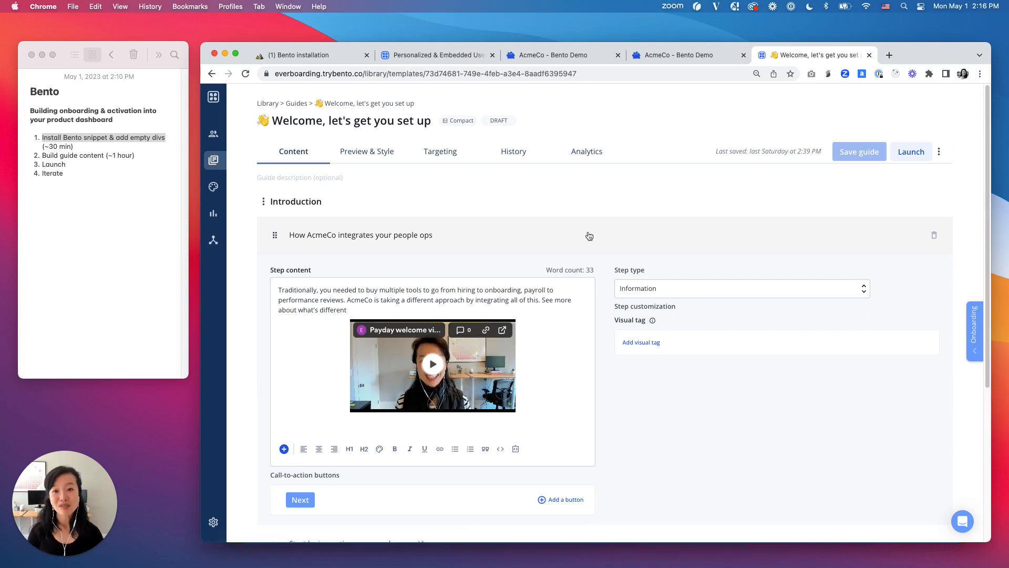
pyautogui.scroll(-3, 589, 236)
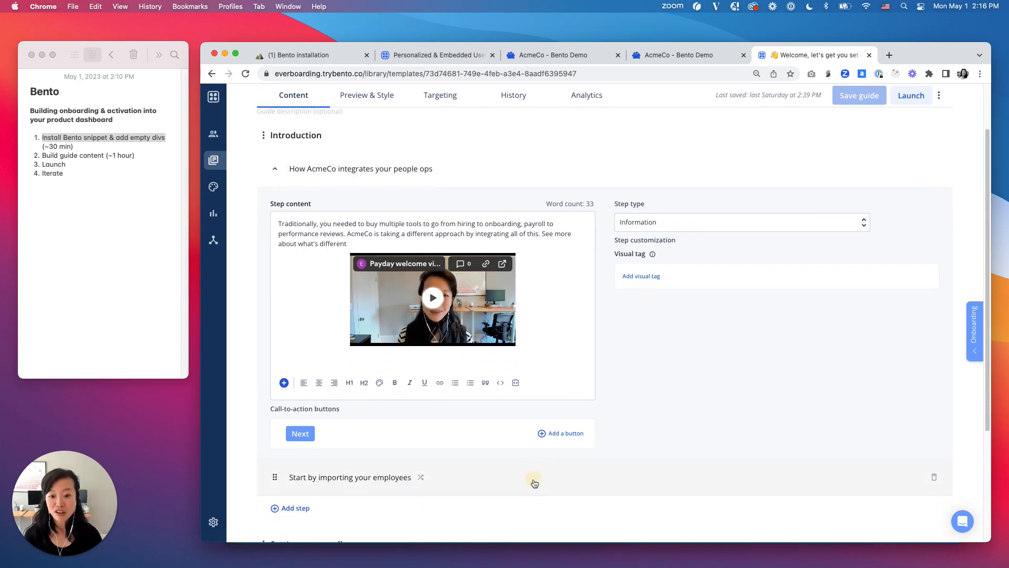
# Step: View the "Start by importing your employees" branching step and the guide's style preview, then return to the guide library
pyautogui.click(534, 483)
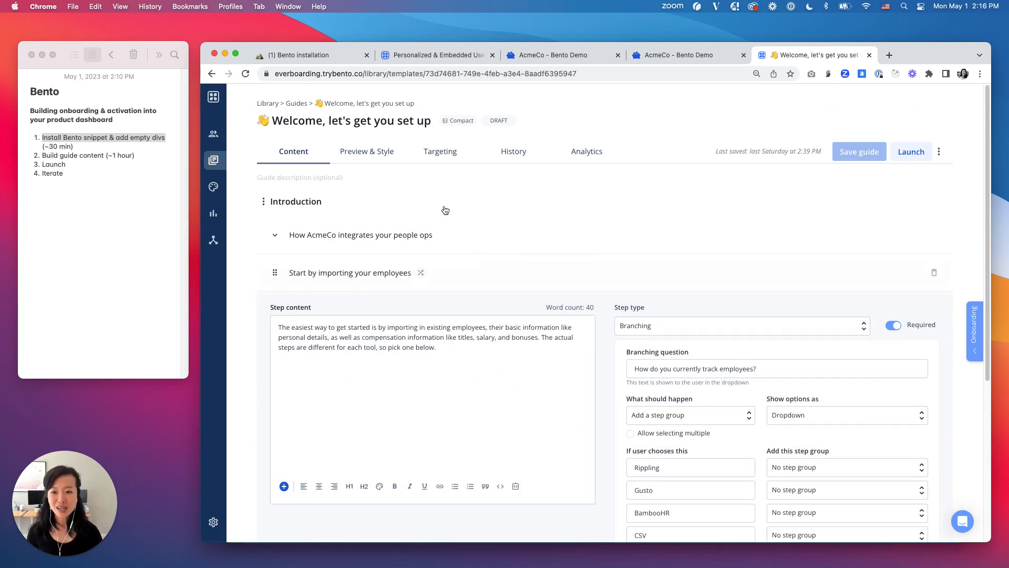
pyautogui.click(382, 160)
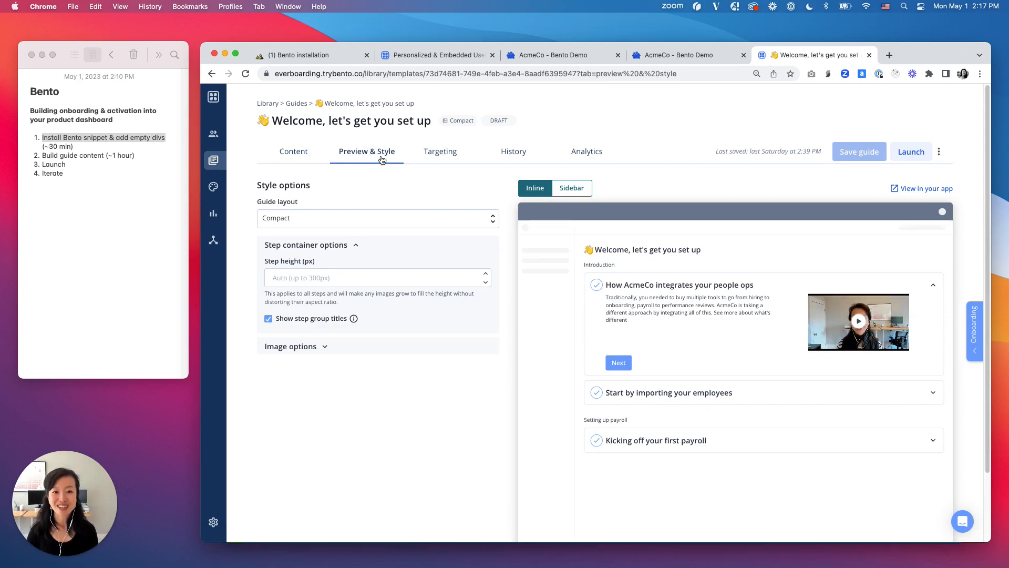
pyautogui.click(297, 104)
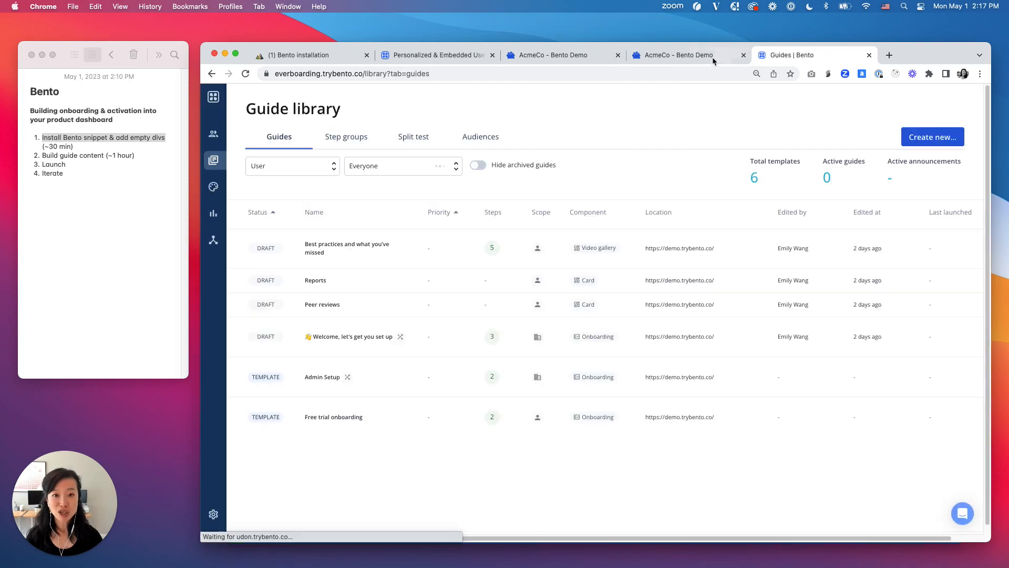
# Step: Look over the embedded checklist, cards and video gallery on the demo.trybento.co Home page, then go back to the guide library
pyautogui.click(713, 59)
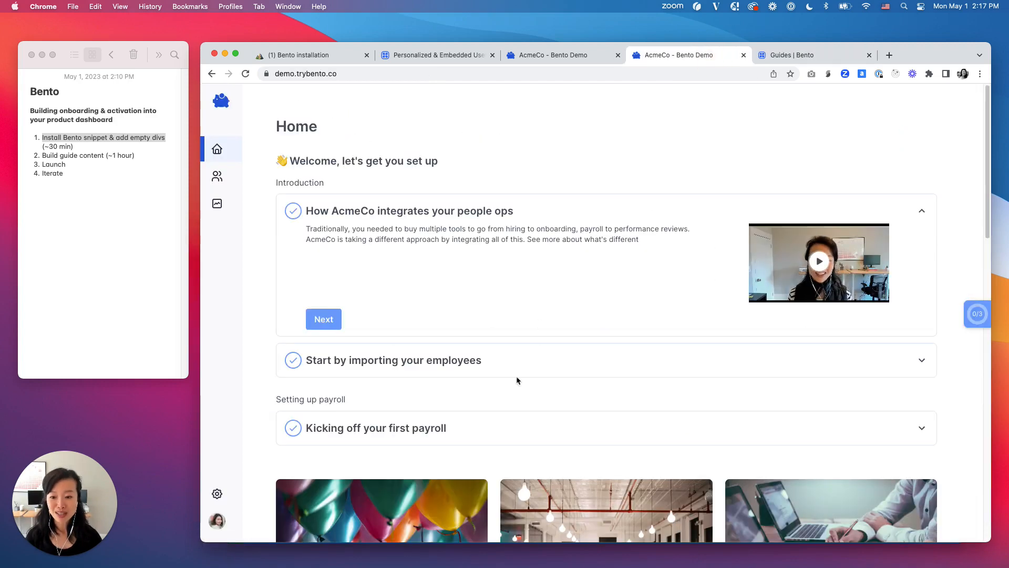
pyautogui.scroll(-10, 516, 379)
pyautogui.scroll(5, 503, 399)
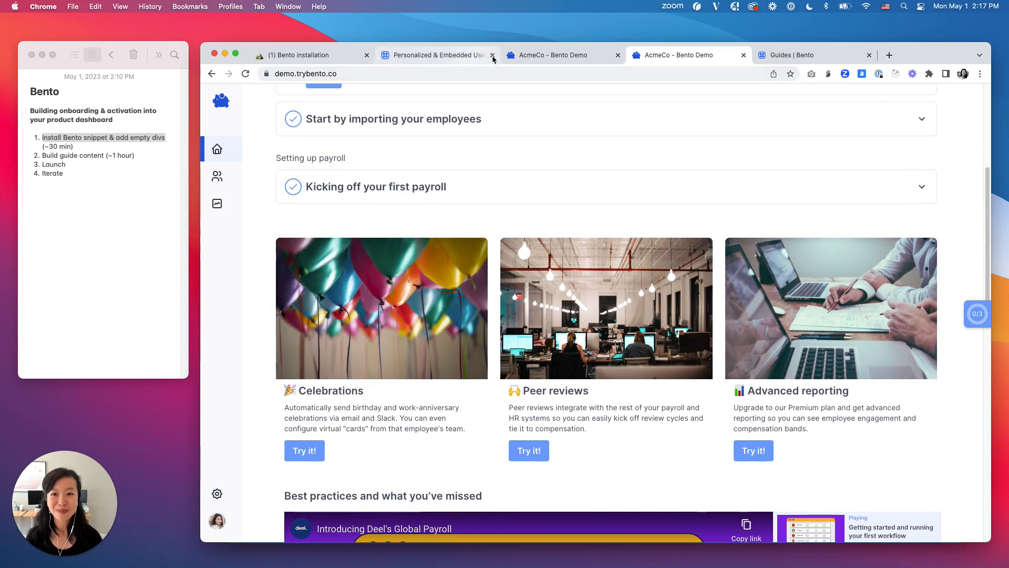
pyautogui.click(826, 59)
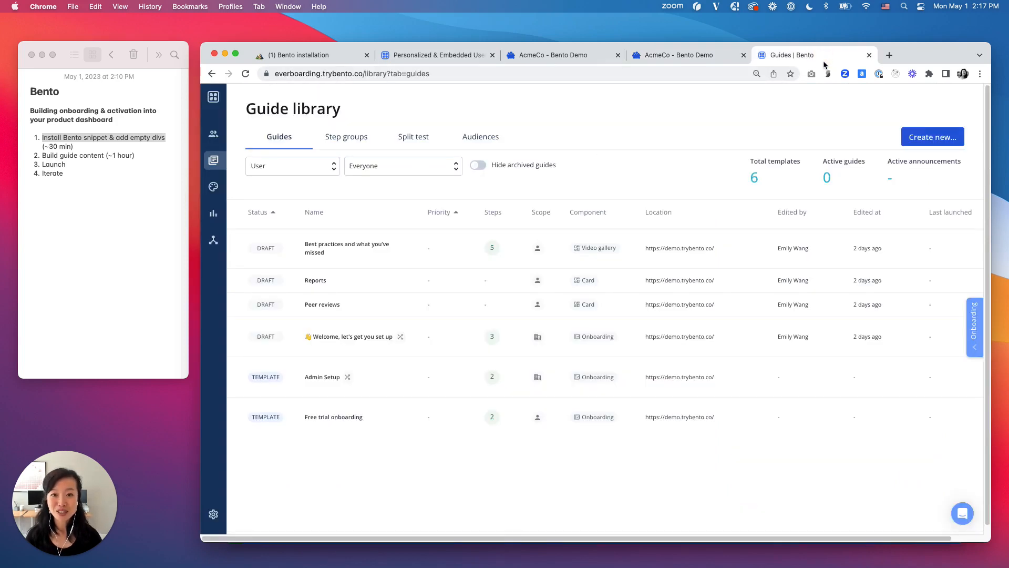
# Step: Create a new empty-states guide as an embedded card titled "Celebrations"
pyautogui.click(919, 140)
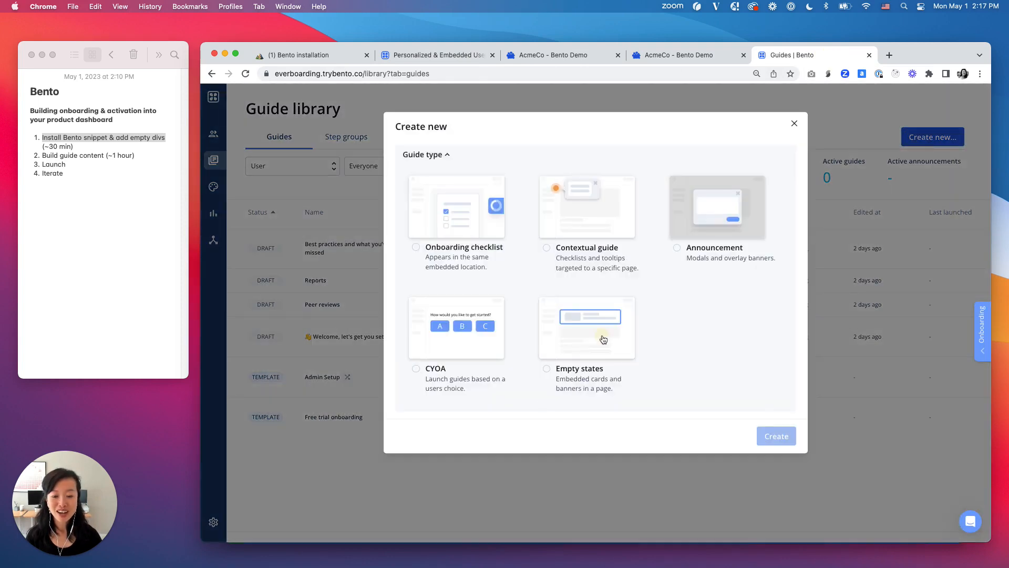
pyautogui.click(602, 338)
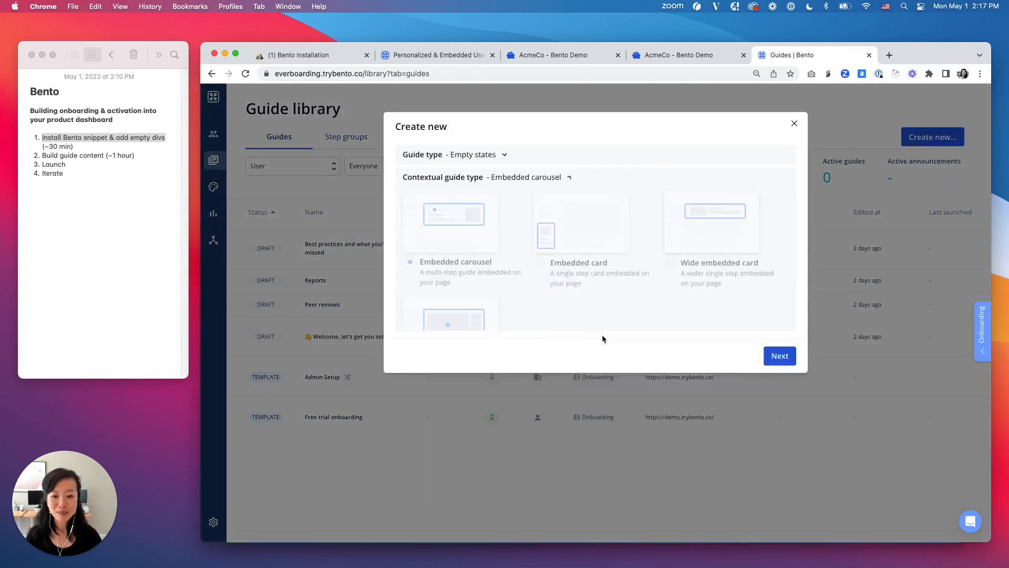
pyautogui.click(581, 270)
pyautogui.click(779, 427)
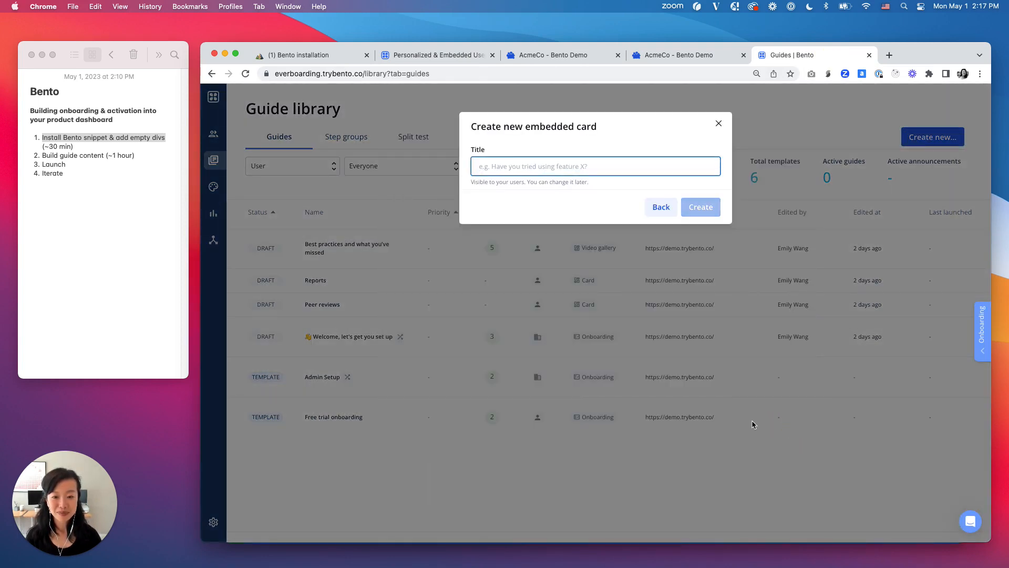
pyautogui.write('Celebrations')
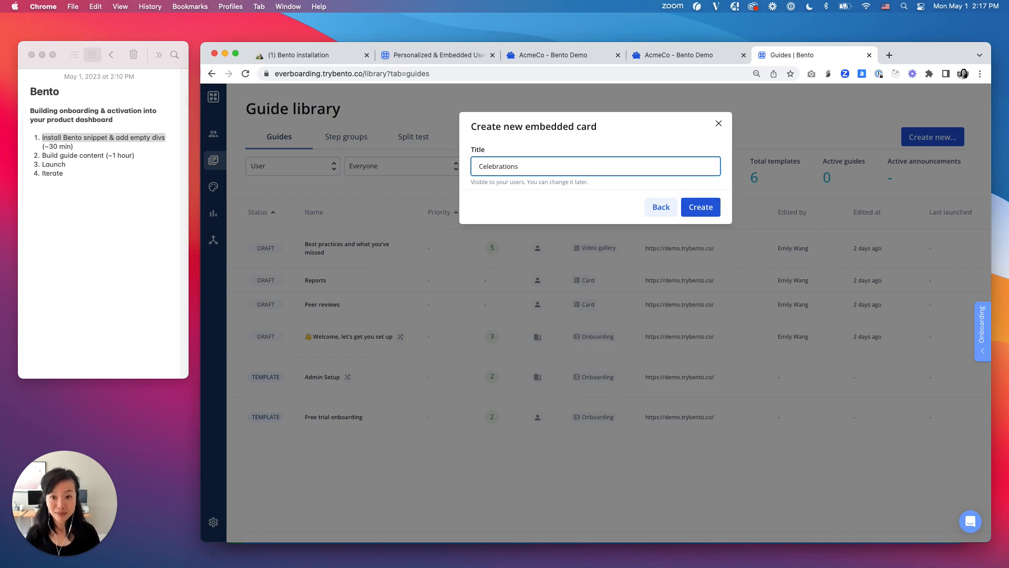
pyautogui.press('Return')
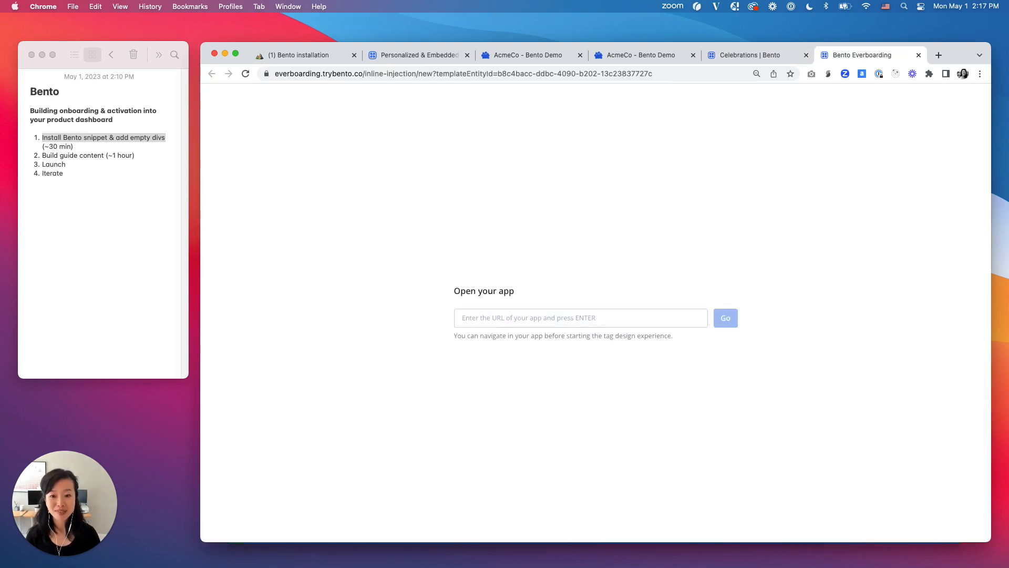
# Step: Load demo.trybento.co in the embed styling editor and start choosing where the guide goes
pyautogui.click(536, 317)
pyautogui.write('demo.trybento.co')
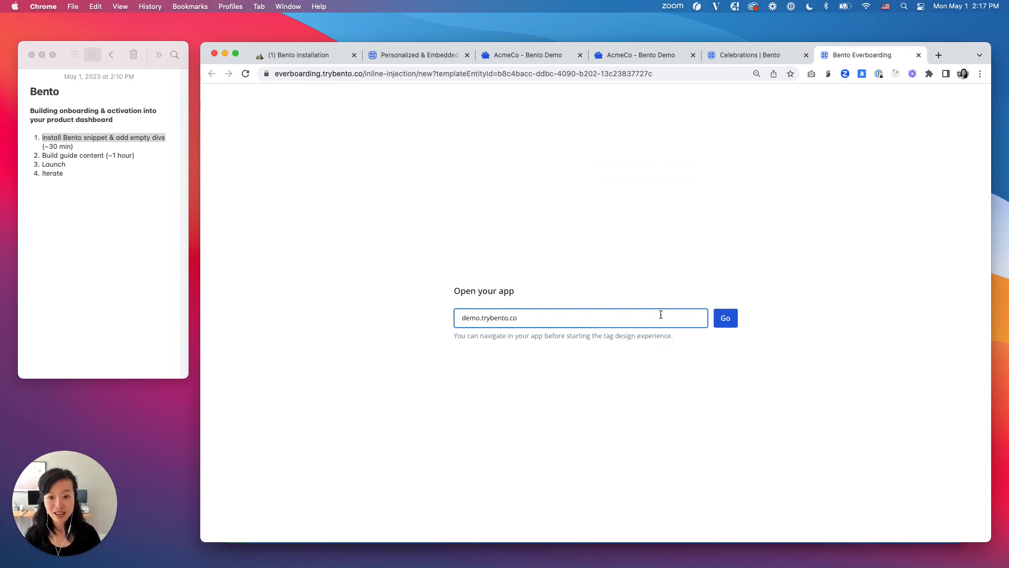
pyautogui.click(733, 324)
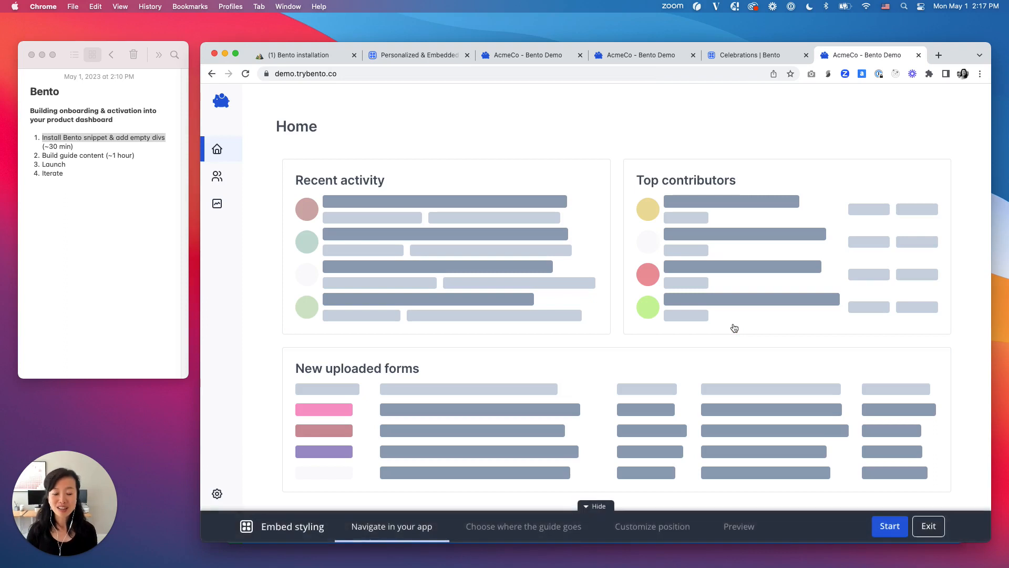
pyautogui.click(890, 526)
# Step: Pick the Home heading as the embed element, change its CSS selector to .card1 and continue to position customization
pyautogui.click(313, 130)
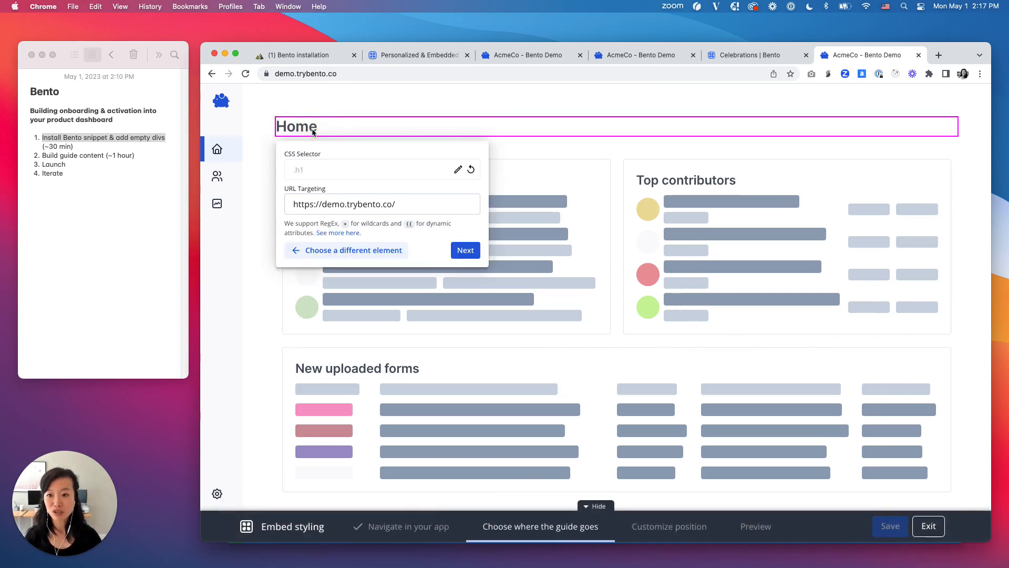
pyautogui.click(458, 167)
pyautogui.click(314, 173)
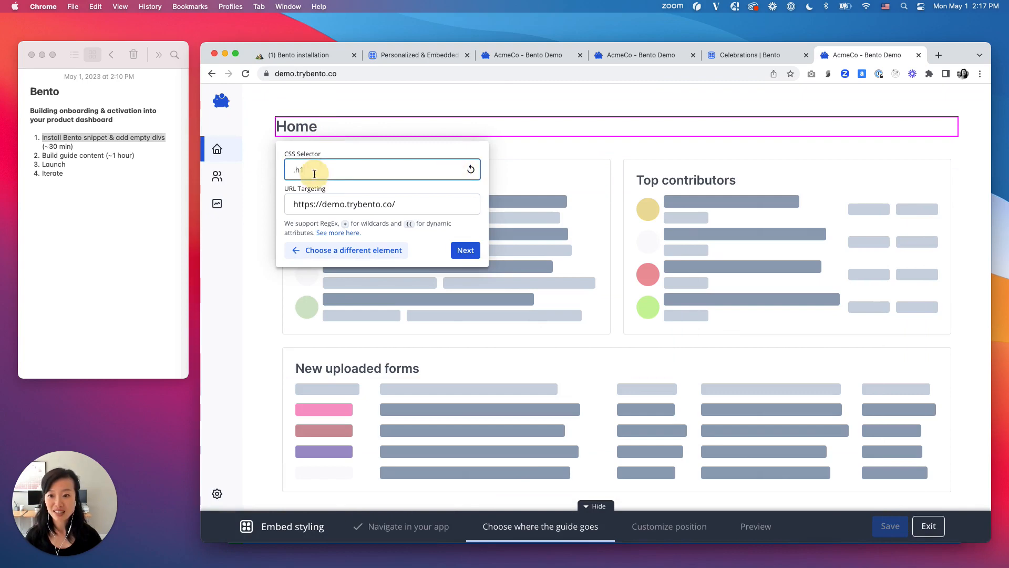
pyautogui.press('BackSpace')
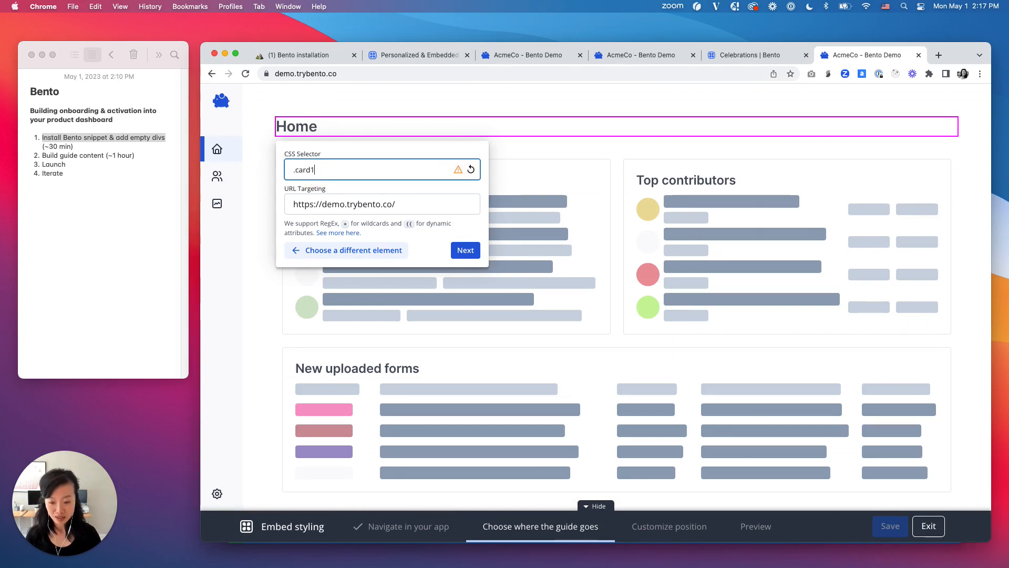
pyautogui.click(466, 251)
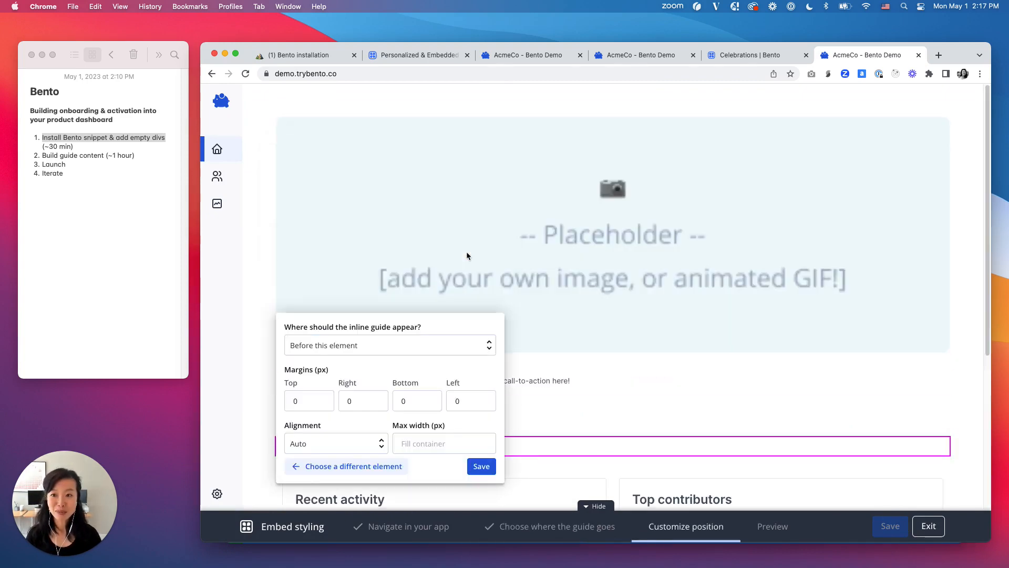
# Step: Place the inline guide inside the element with right and top margins of 24 px
pyautogui.click(384, 364)
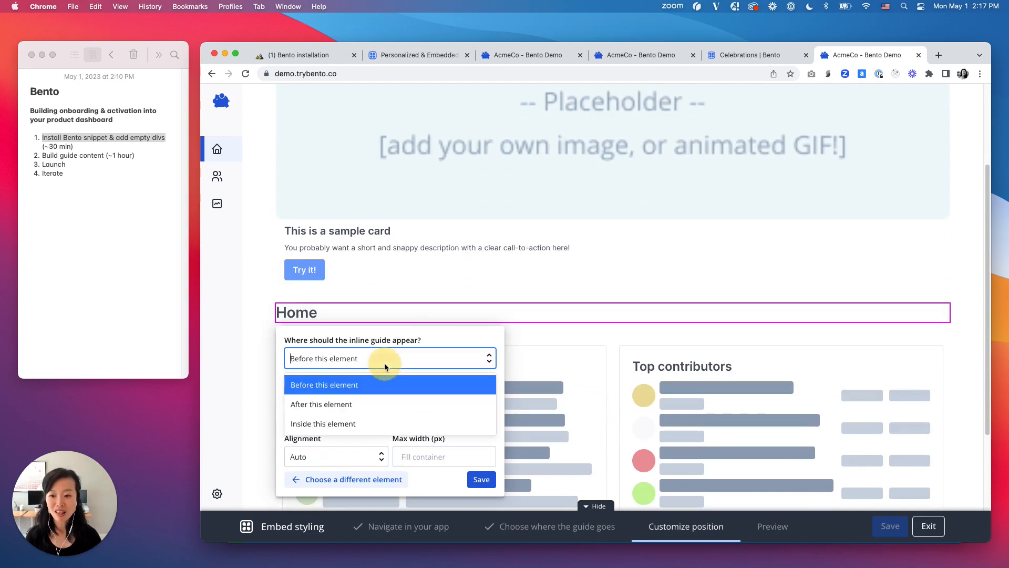
pyautogui.click(363, 423)
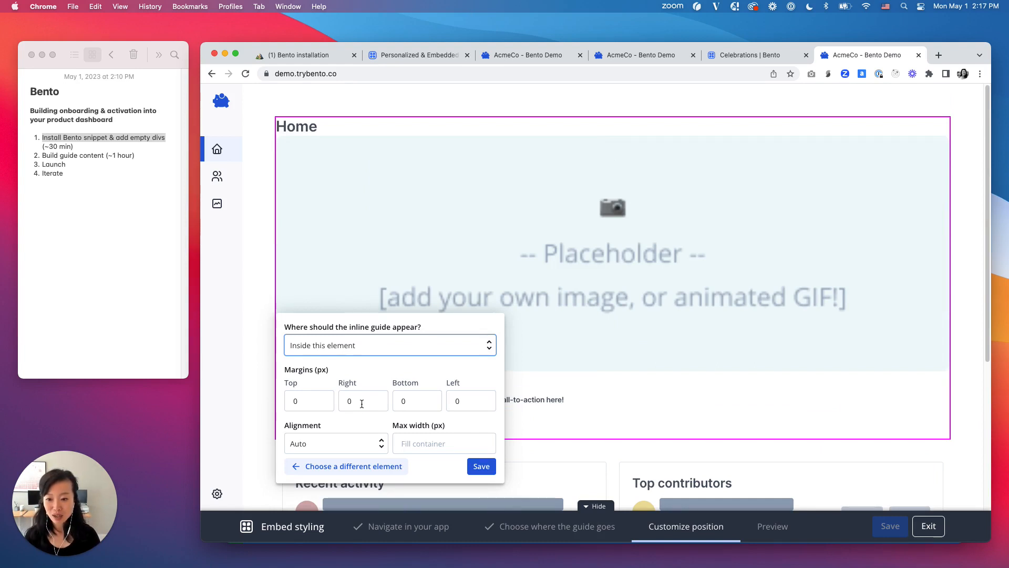
pyautogui.doubleClick(362, 404)
pyautogui.write('24')
pyautogui.doubleClick(310, 401)
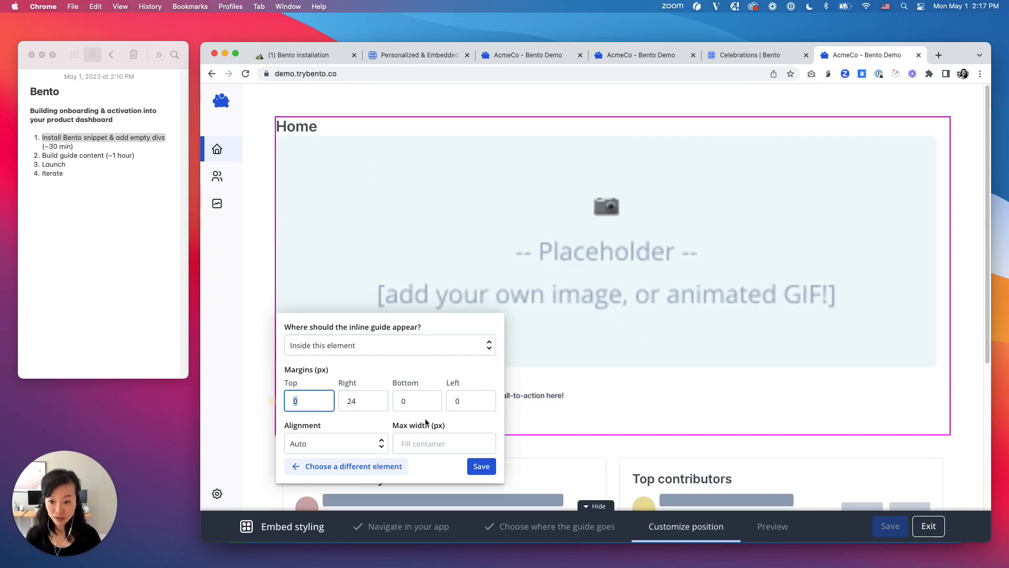
pyautogui.write('24')
# Step: Set the inline guide's alignment to Left and save the embed placement
pyautogui.click(363, 447)
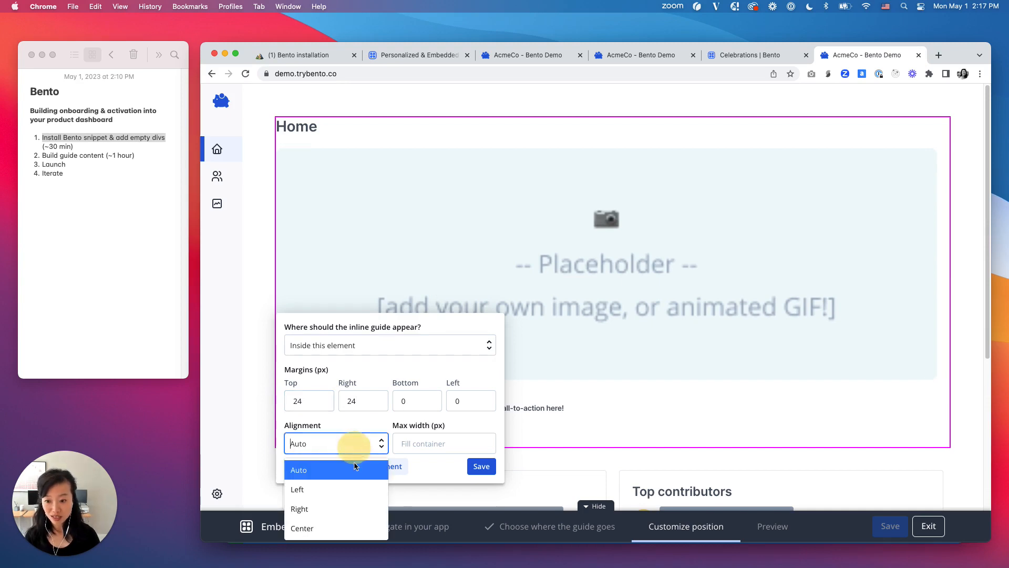
pyautogui.click(349, 487)
pyautogui.click(481, 467)
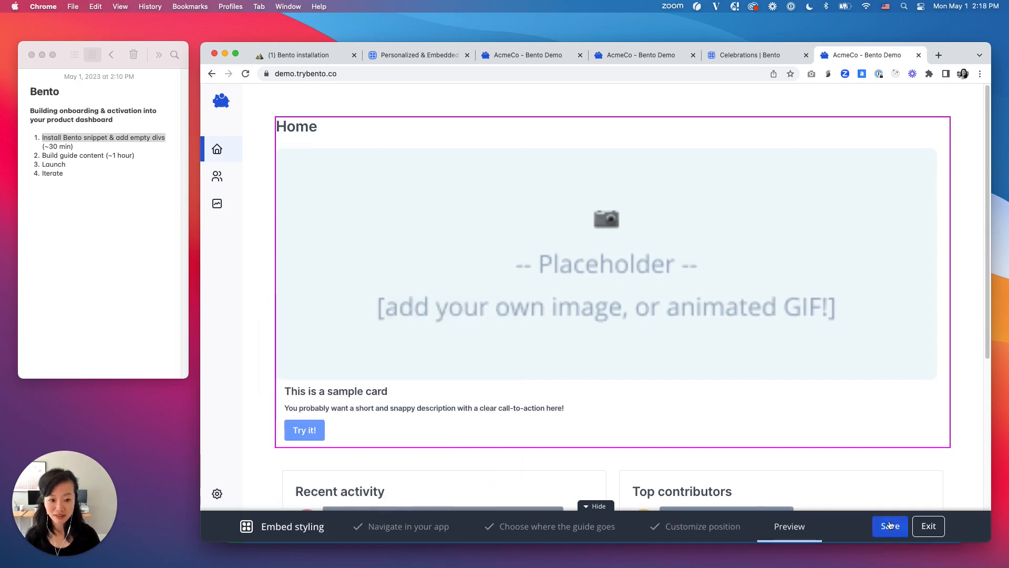
pyautogui.click(894, 525)
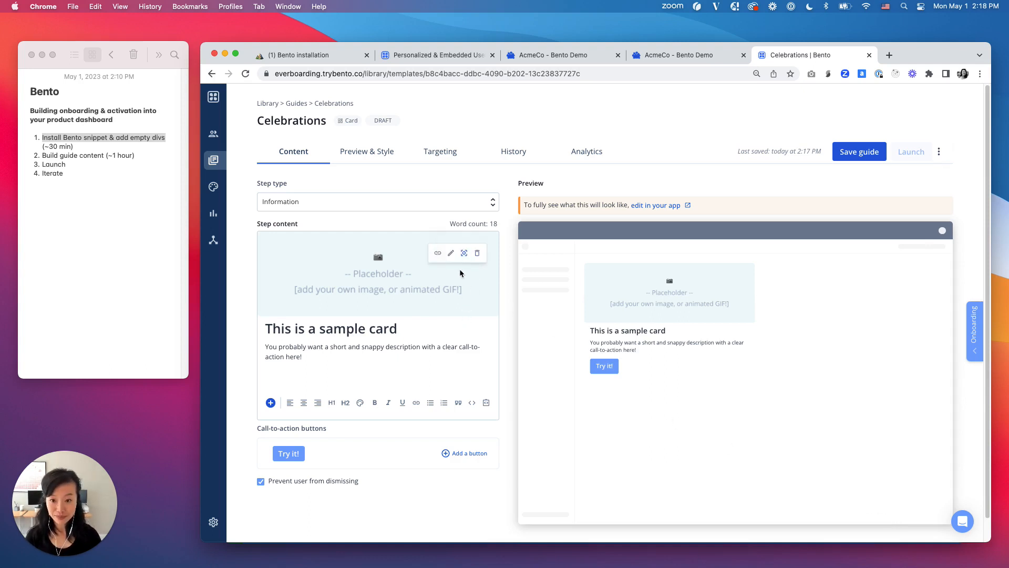
# Step: Remove the placeholder image and replace the sample text with "🎉 Celebration for your team" and the birthday and work-anniversary description, without a blank line between
pyautogui.click(479, 253)
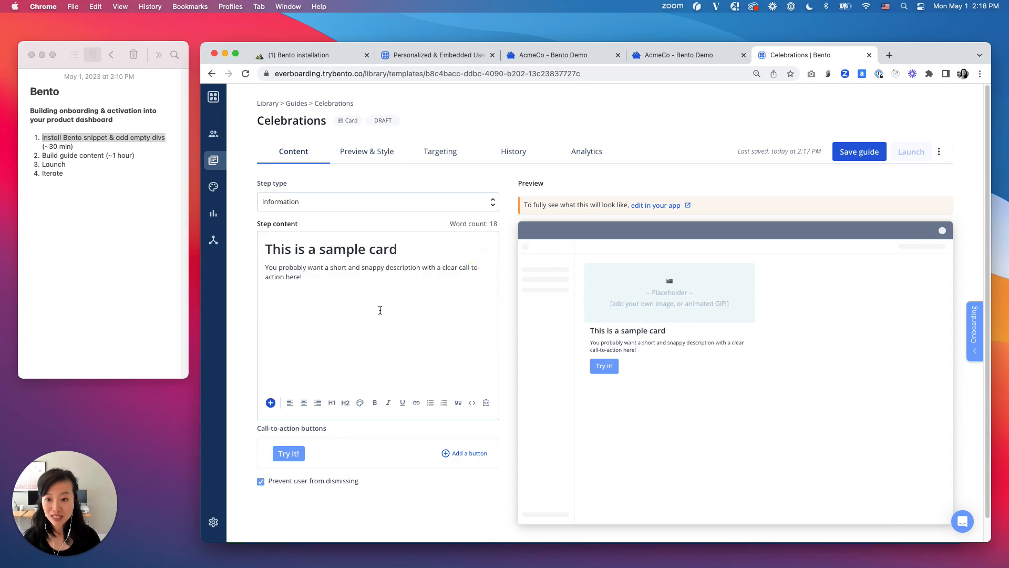
pyautogui.click(280, 252)
pyautogui.press('super+a')
pyautogui.press('BackSpace')
pyautogui.write('🎉 Celebration for your team  Automatically send birthday and work-anniversary celebrations via email and Slack. You can even configure virtual "cards" from that employee\'s team.')
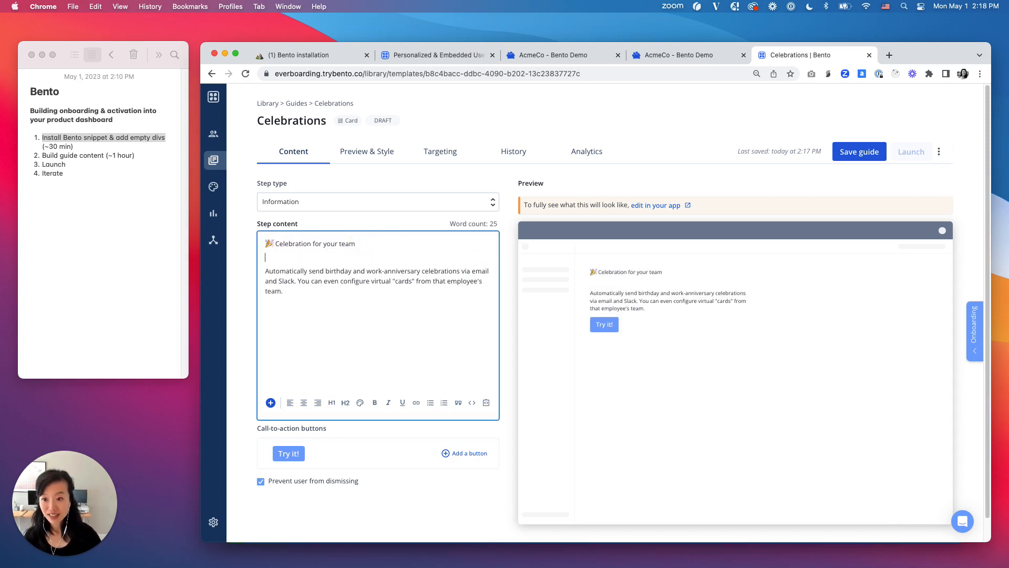
pyautogui.press('Delete')
# Step: Format the "🎉 Celebration for your team" line as an H1 heading
pyautogui.hotkey('shift', 'Up')
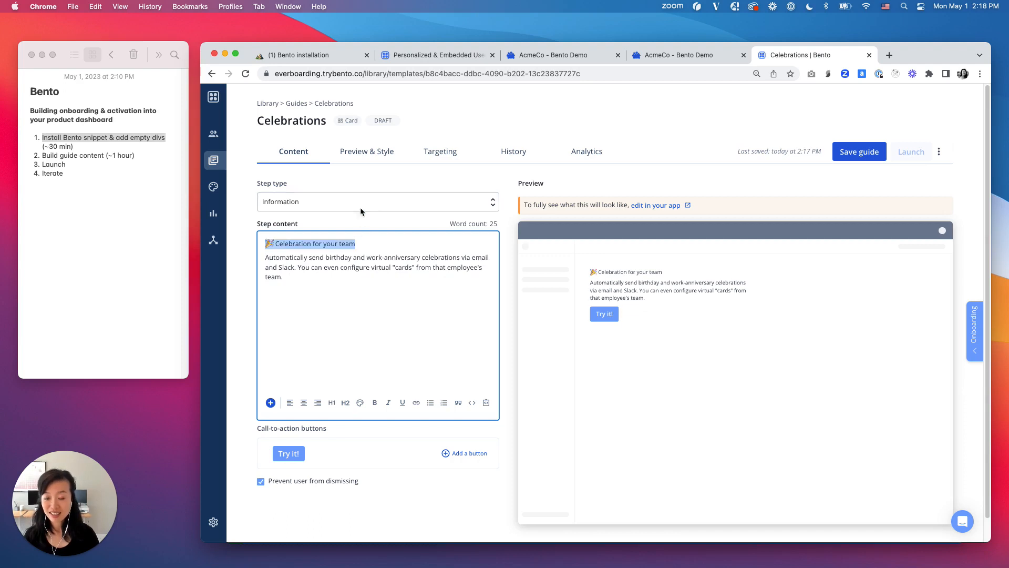
pyautogui.click(333, 403)
pyautogui.click(332, 402)
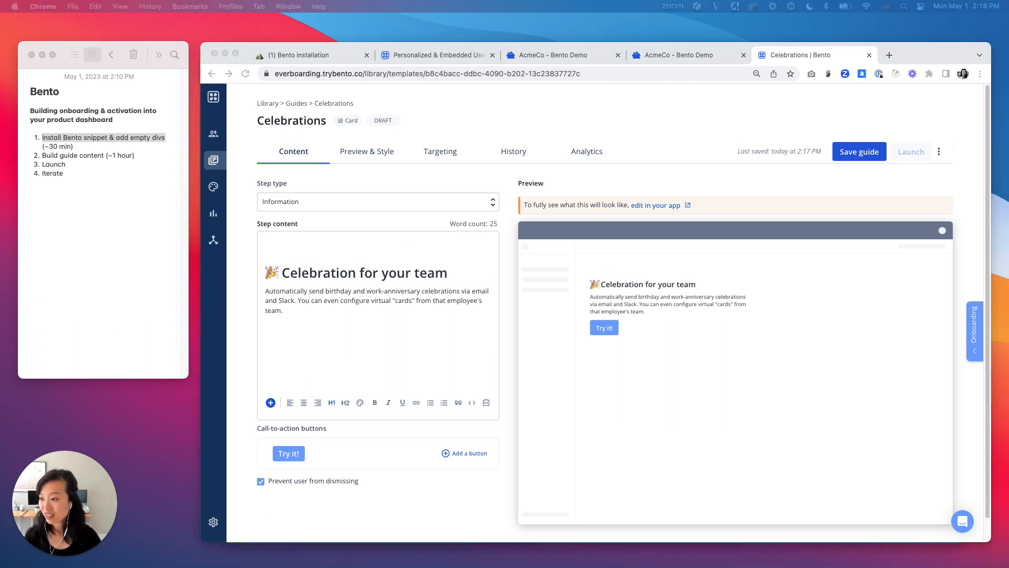
# Step: Add the balloons image above the heading, with no empty line over it, and extend it to the card's edges
pyautogui.moveTo(338, 89); pyautogui.dragTo(347, 244)
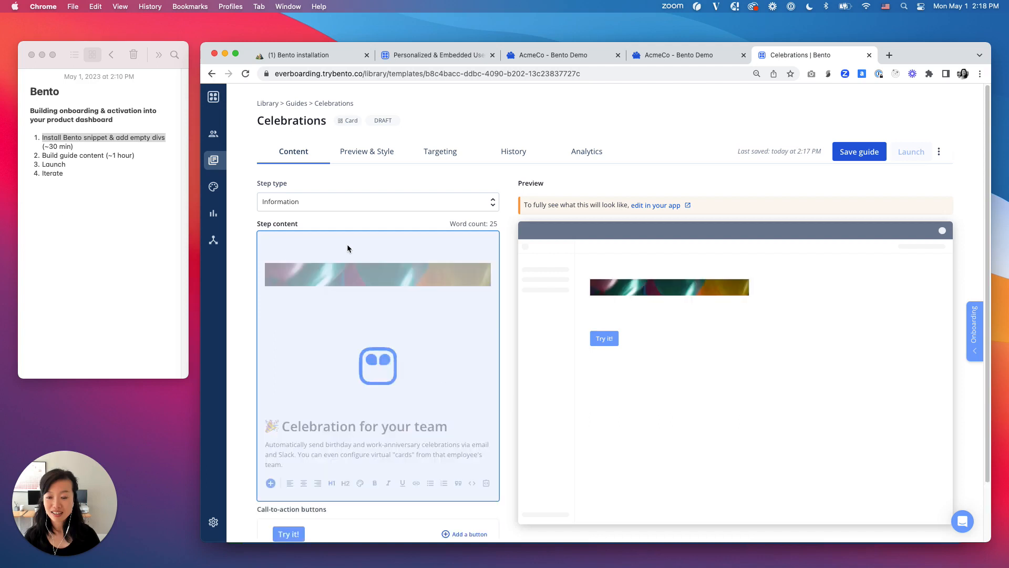
pyautogui.click(341, 251)
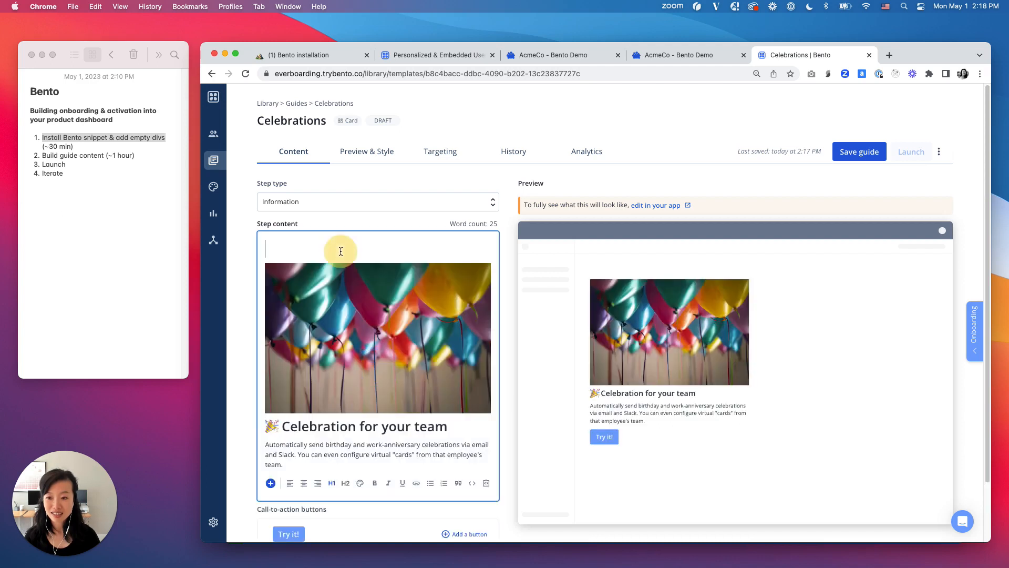
pyautogui.press('Delete')
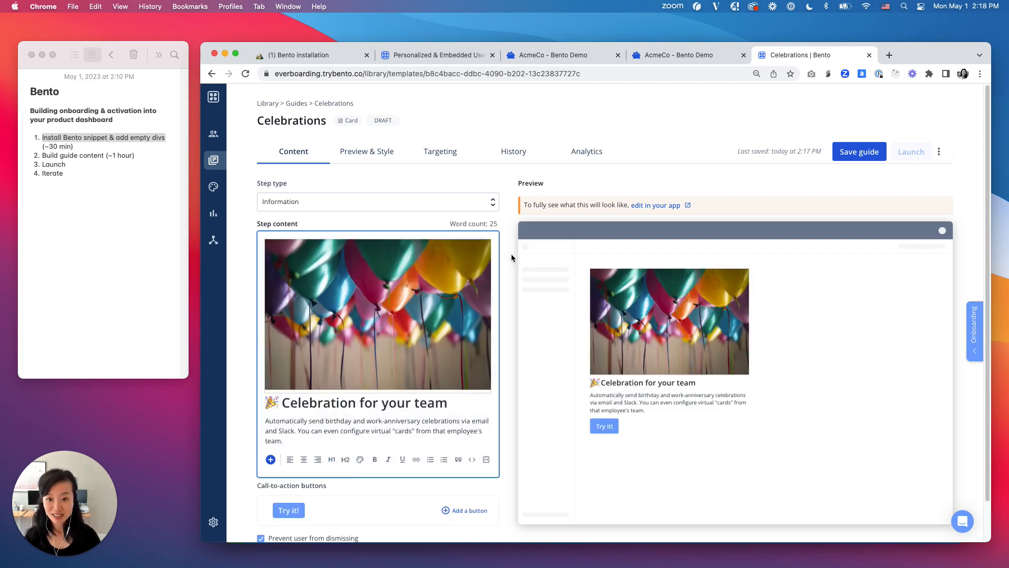
pyautogui.click(455, 261)
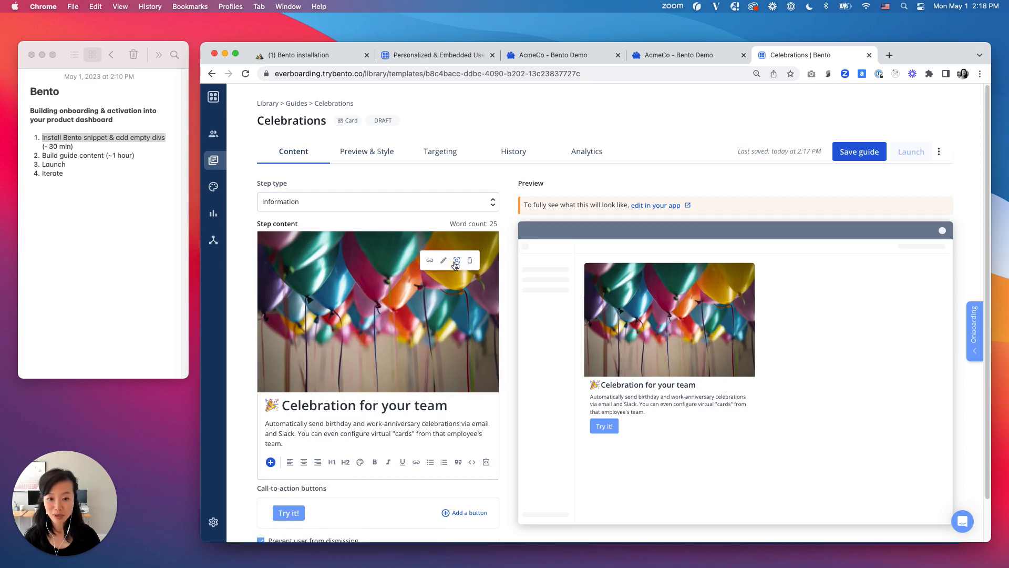
# Step: Save the Celebrations guide
pyautogui.click(861, 156)
pyautogui.click(862, 156)
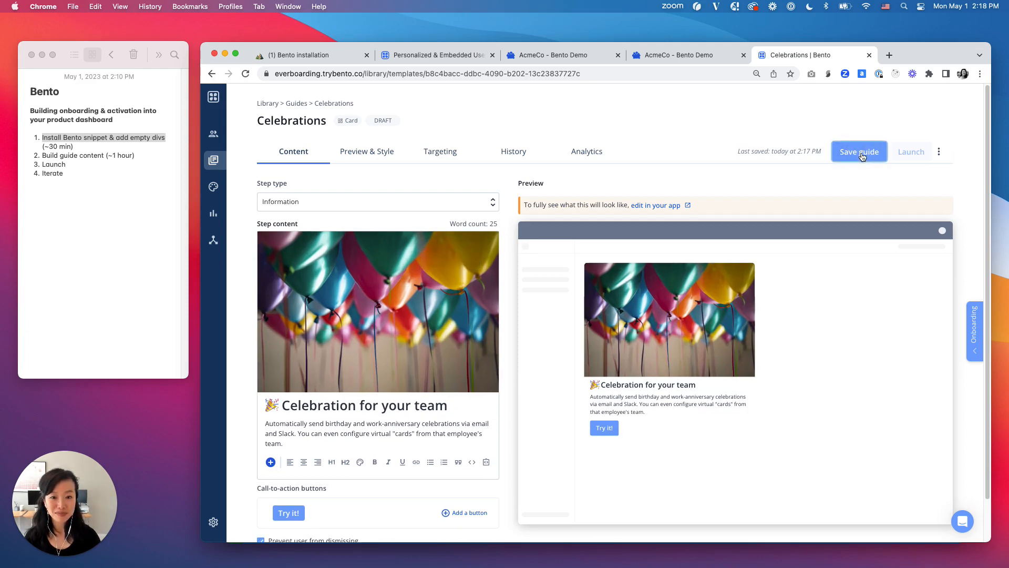
pyautogui.click(863, 156)
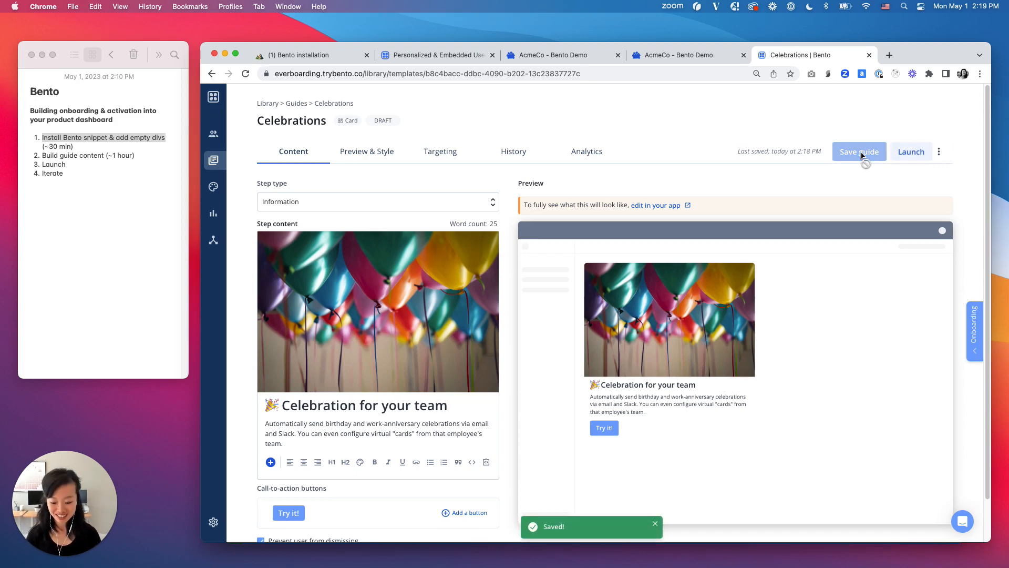
# Step: Switch to Notes and highlight the "Launch" item in the Bento list
pyautogui.click(73, 167)
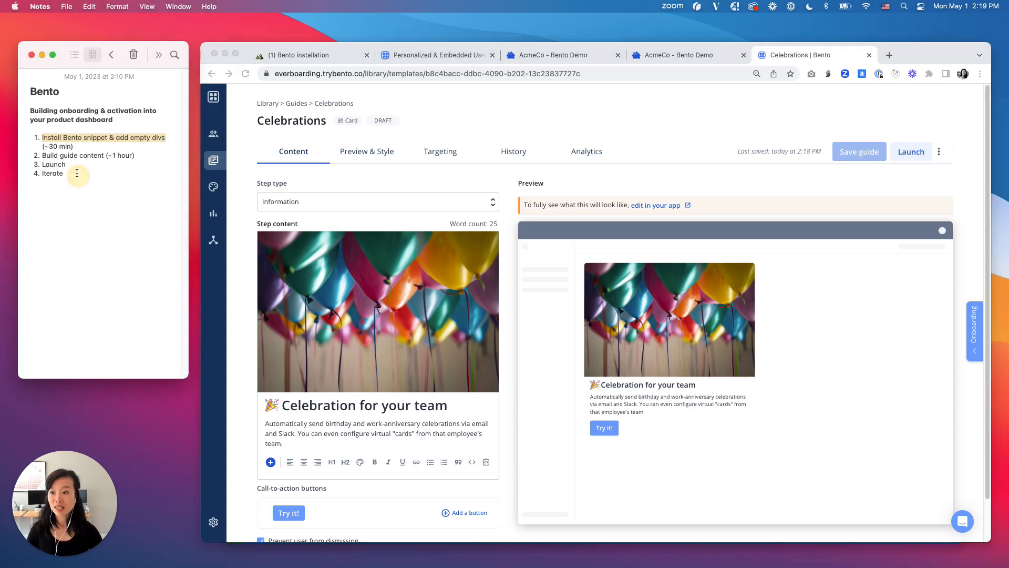
pyautogui.moveTo(69, 165); pyautogui.dragTo(38, 166)
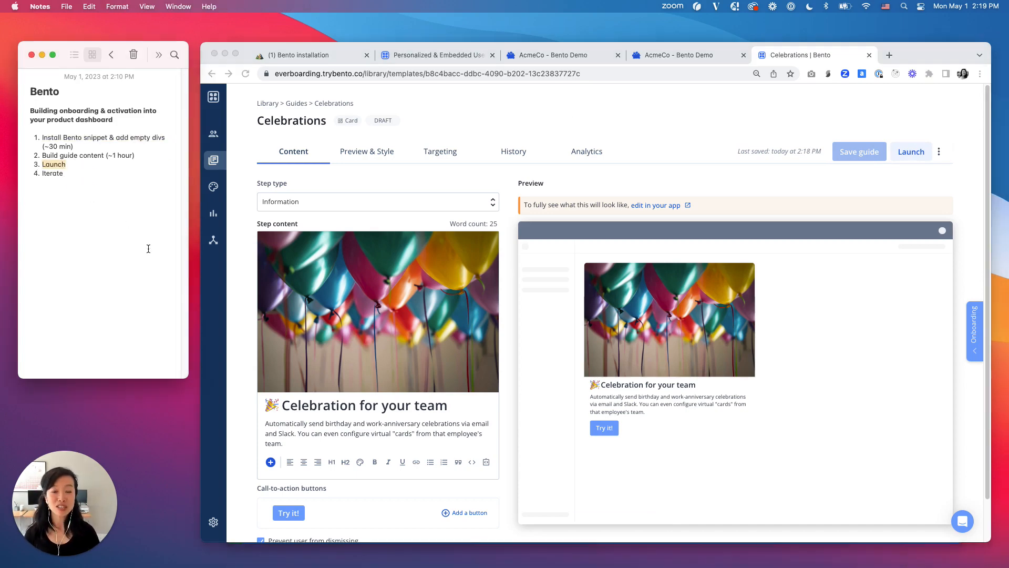
# Step: In the Celebrations guide's targeting, limit the audience to some users whose user:role is admin
pyautogui.click(431, 161)
pyautogui.click(430, 154)
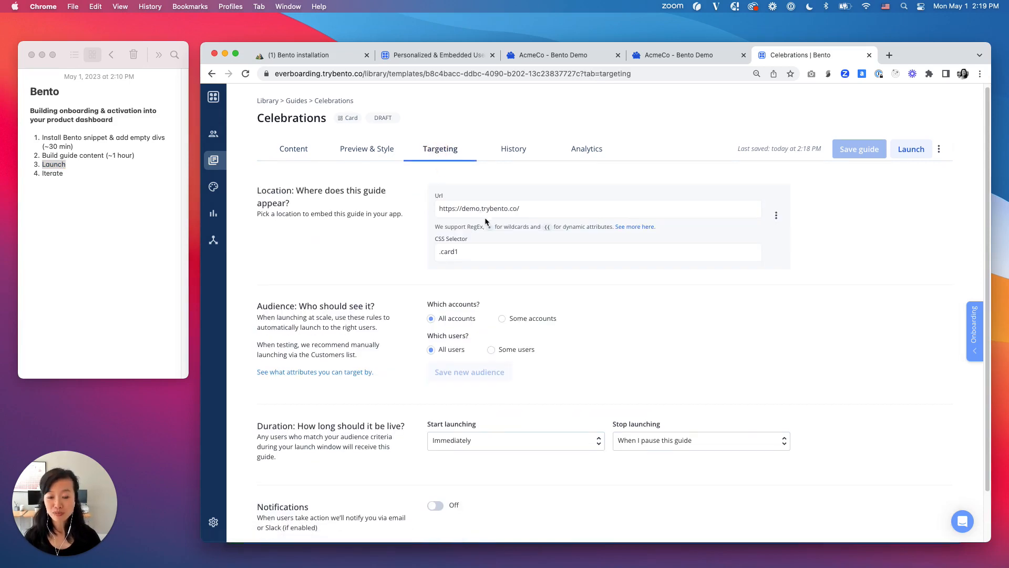
pyautogui.scroll(-2, 486, 222)
pyautogui.click(493, 307)
pyautogui.scroll(-3, 601, 292)
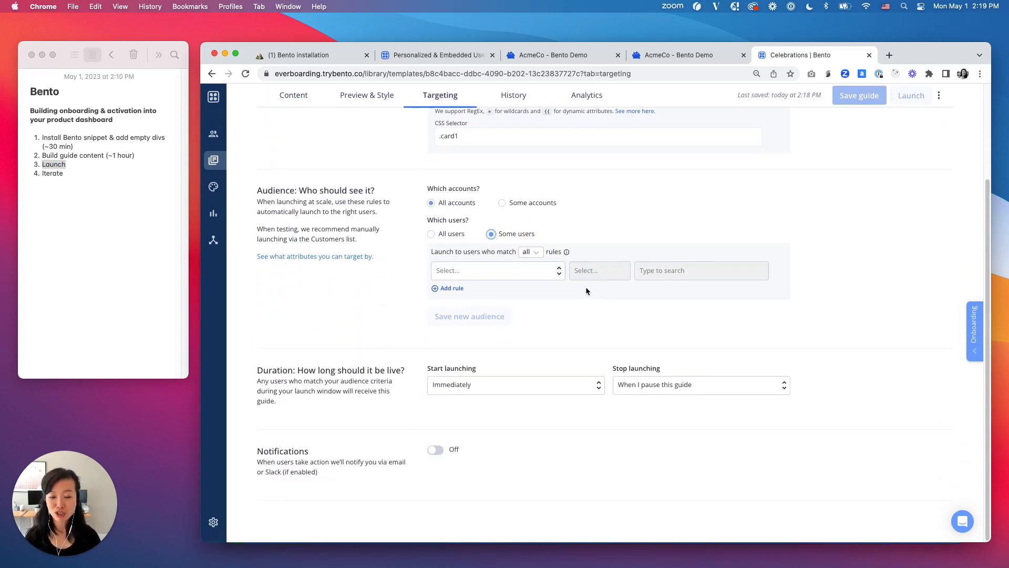
pyautogui.click(532, 273)
pyautogui.click(497, 387)
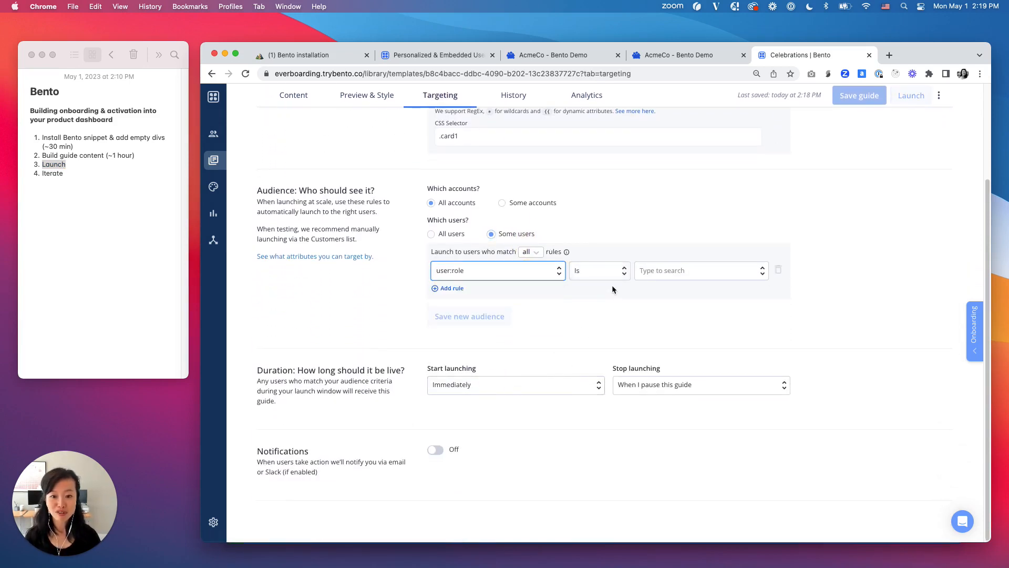
pyautogui.click(657, 272)
pyautogui.click(662, 295)
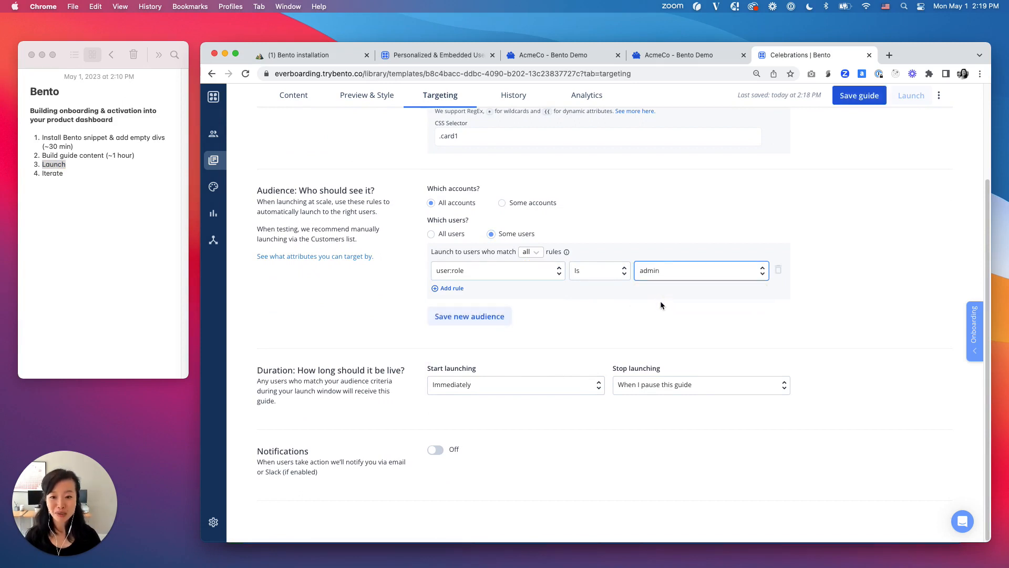
# Step: Set the Celebrations guide's audience back to all users and save the guide
pyautogui.click(432, 234)
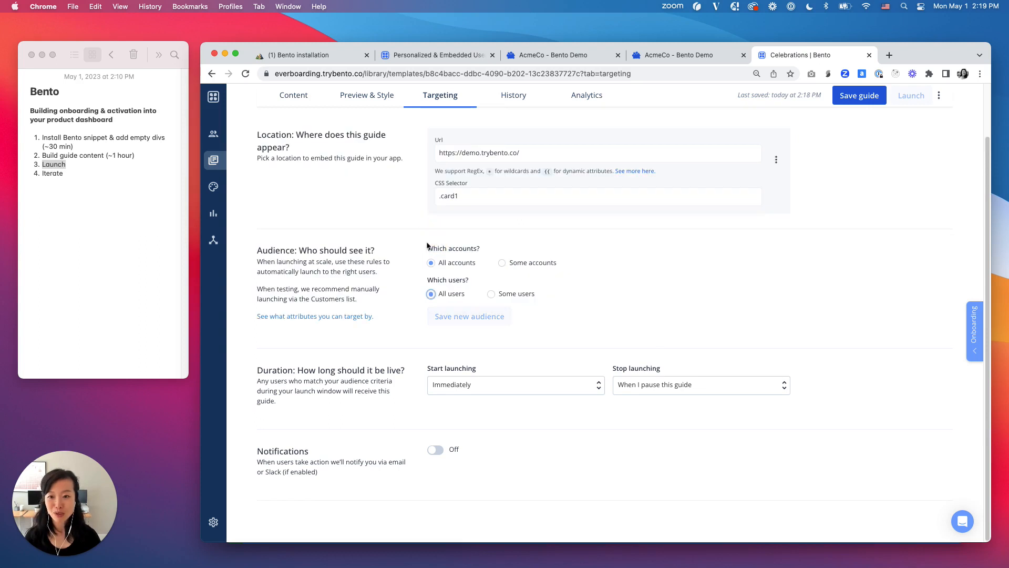
pyautogui.scroll(2, 374, 267)
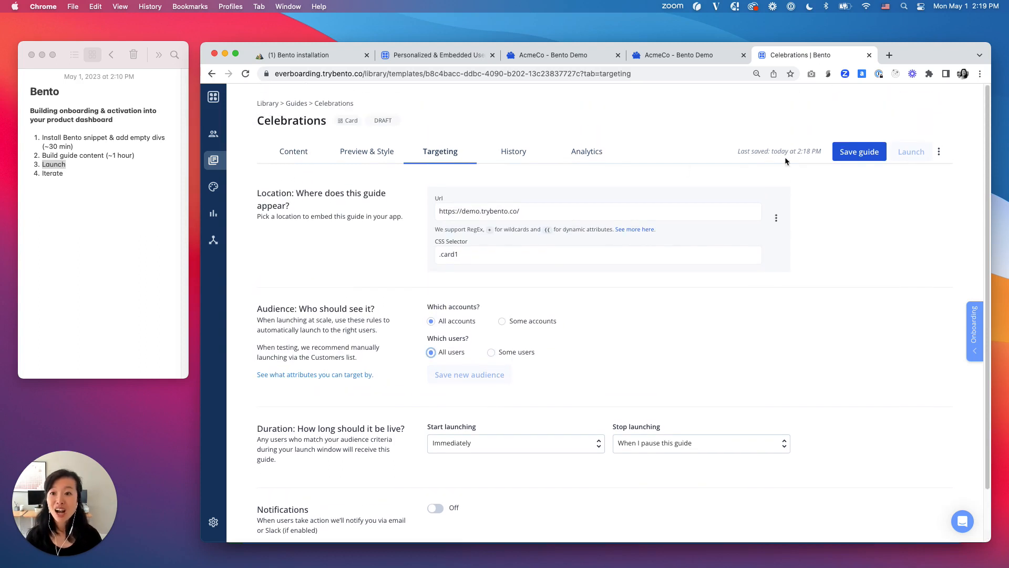
pyautogui.click(850, 157)
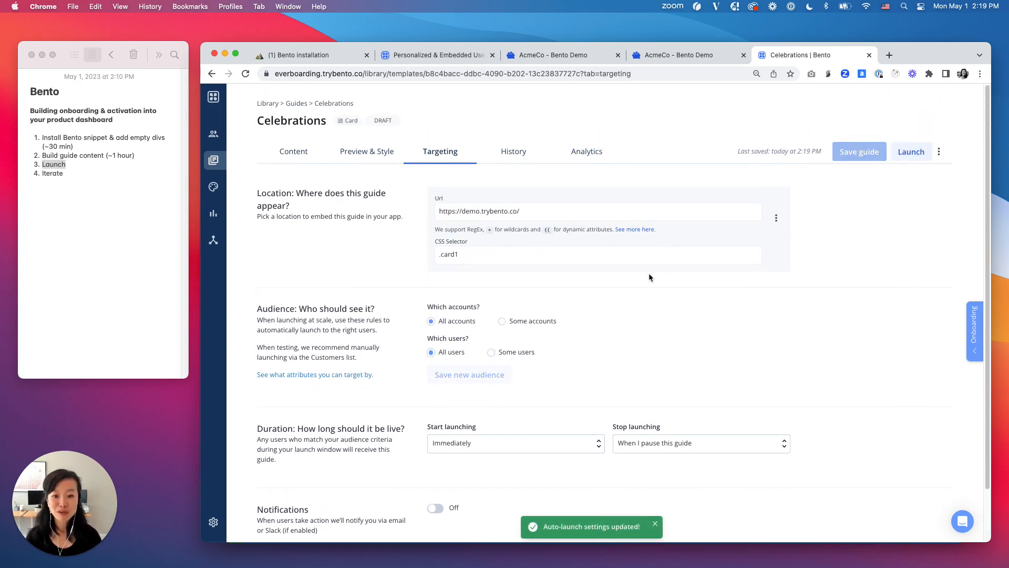
# Step: Launch the Celebrations guide immediately to everyone matching its audience rules
pyautogui.click(896, 161)
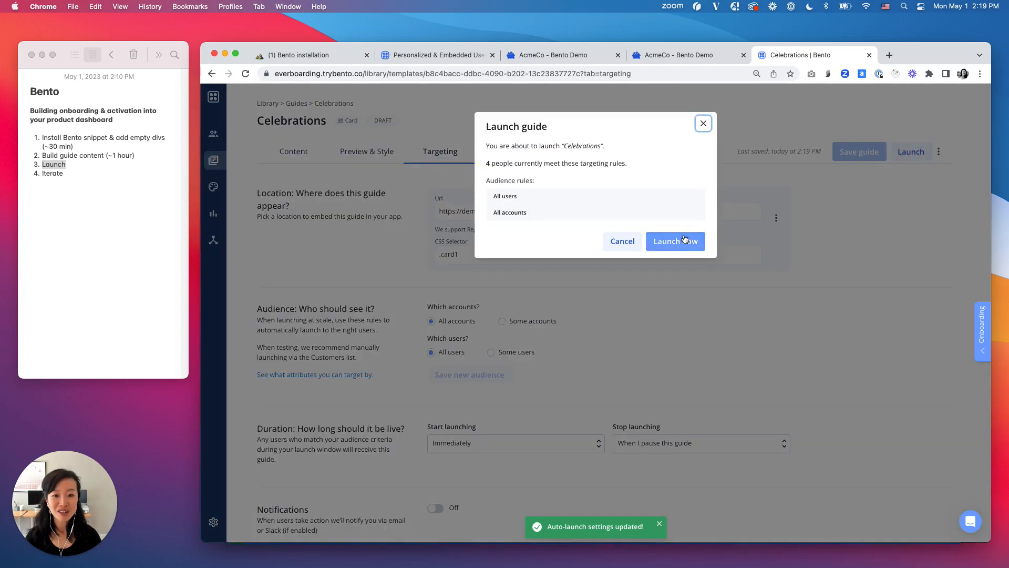
pyautogui.click(683, 241)
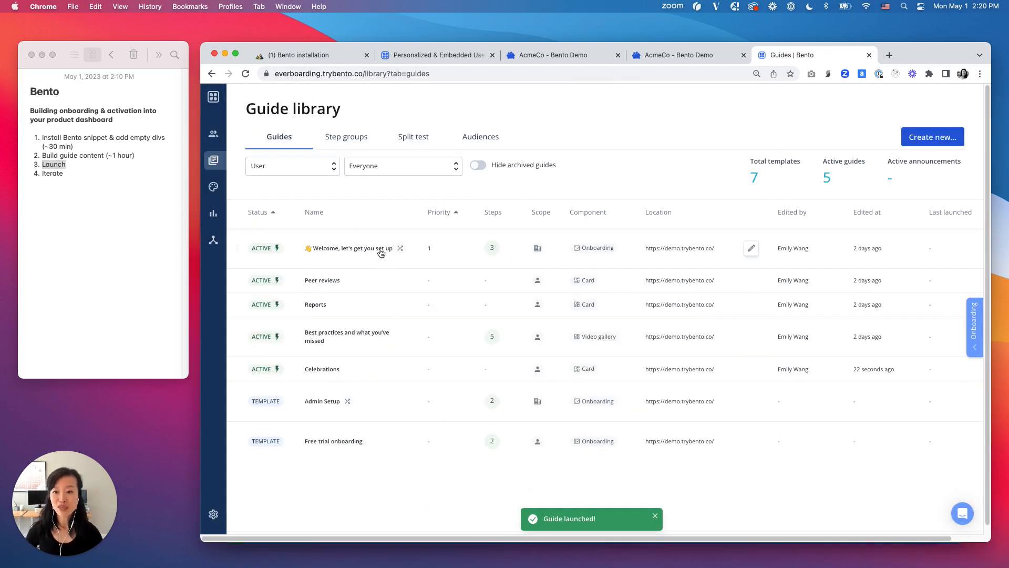
# Step: Reload the AcmeCo demo dashboard and inspect the embedded onboarding guide and the row of cards below it
pyautogui.click(672, 60)
pyautogui.moveTo(343, 74); pyautogui.dragTo(271, 75)
pyautogui.click(348, 117)
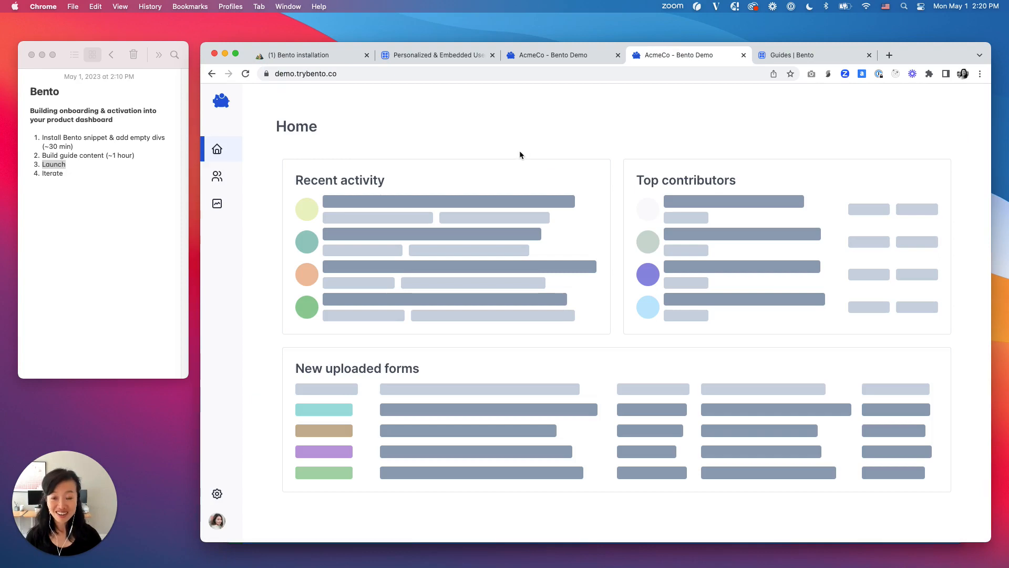
pyautogui.press('super+r')
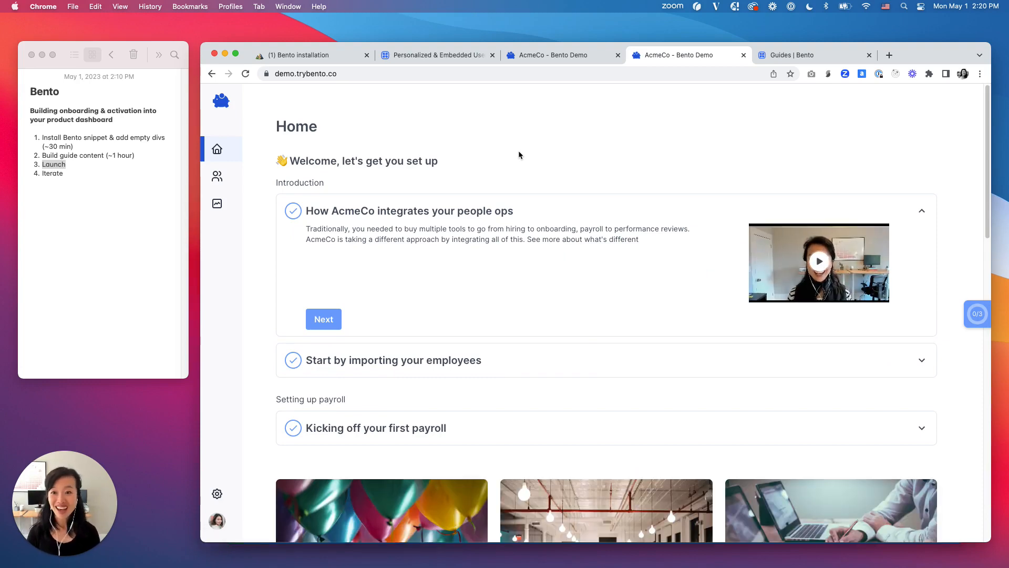
pyautogui.scroll(-5, 308, 188)
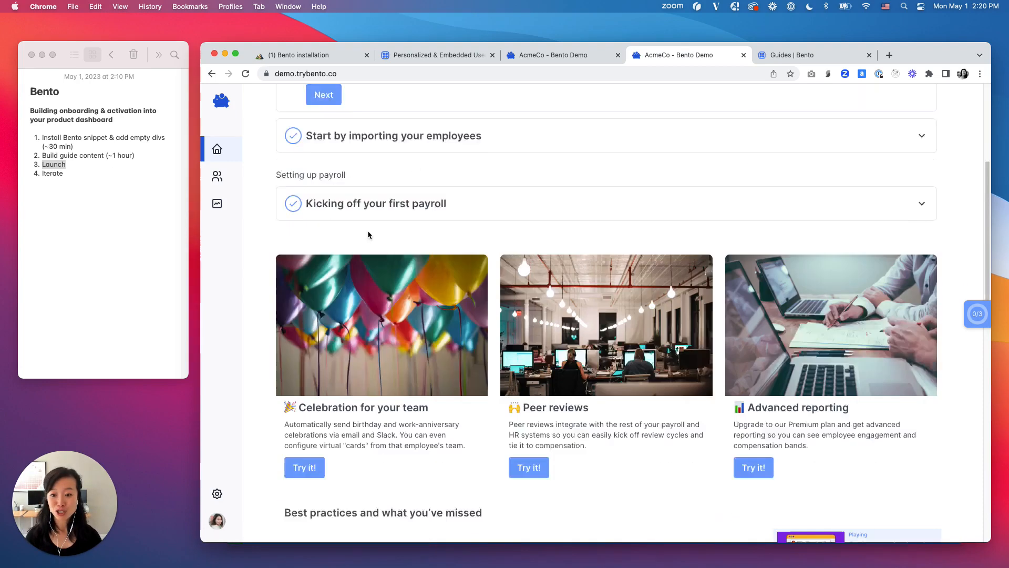
# Step: Reopen the Celebrations guide from the guide library, shorten its heading to "🎉 Celebrations" and save it
pyautogui.click(85, 182)
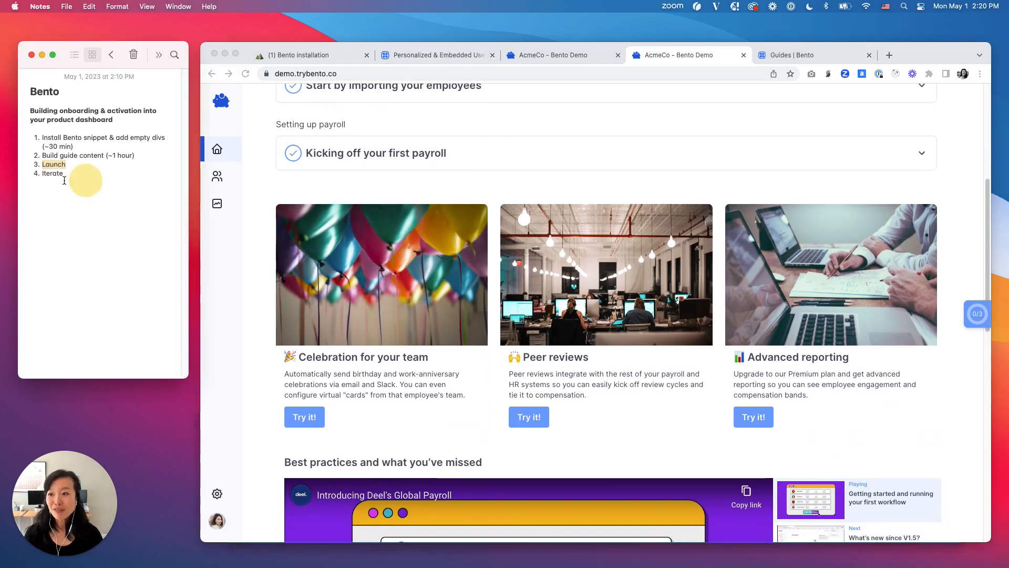
pyautogui.click(776, 53)
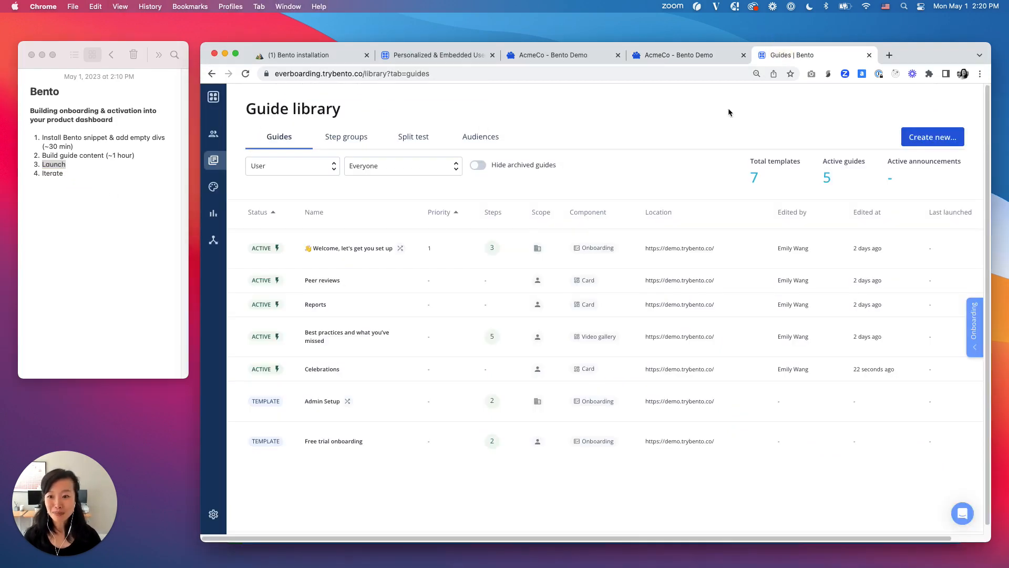
pyautogui.click(319, 369)
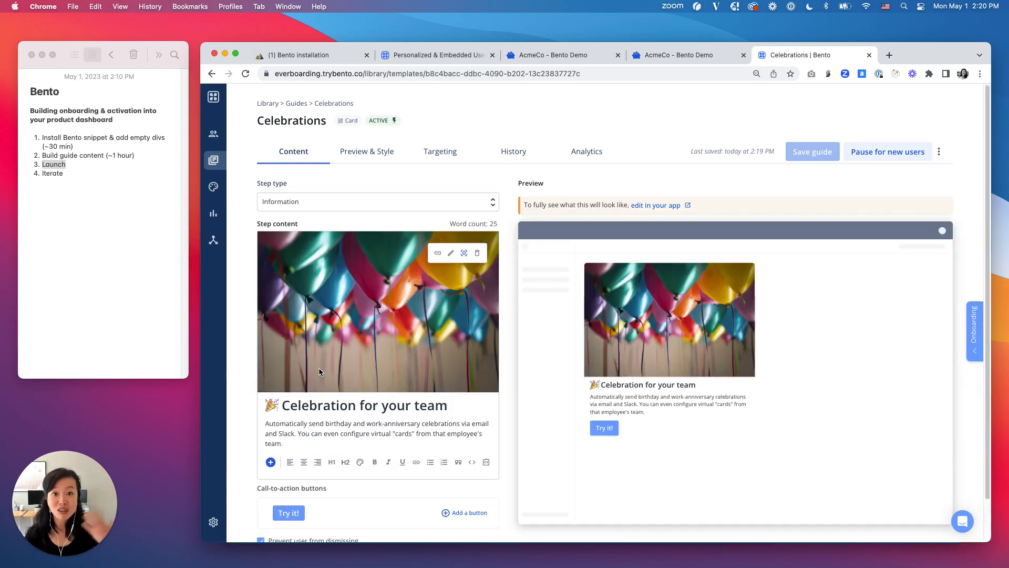
pyautogui.click(357, 406)
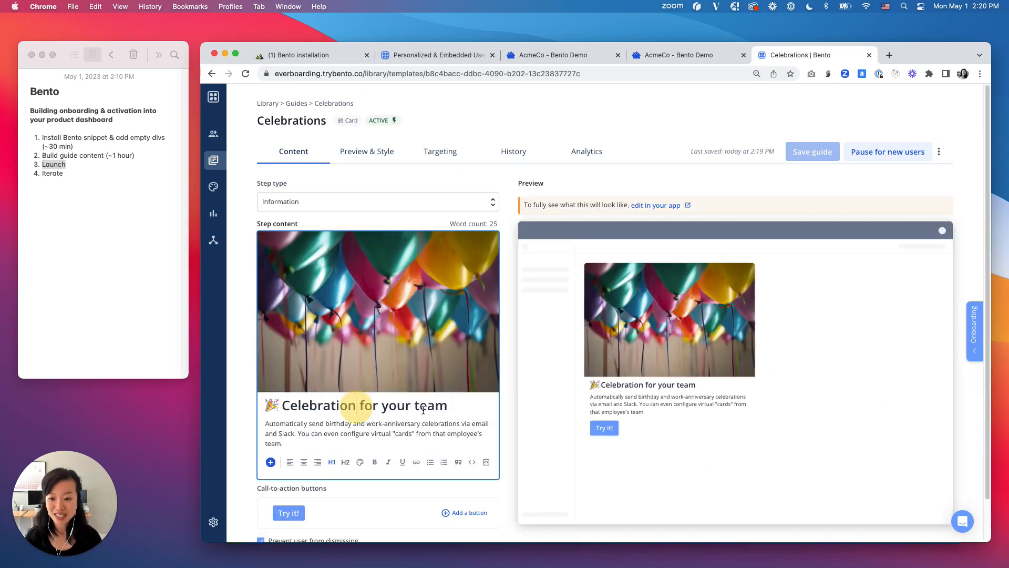
pyautogui.moveTo(449, 408); pyautogui.dragTo(356, 407)
pyautogui.write('s')
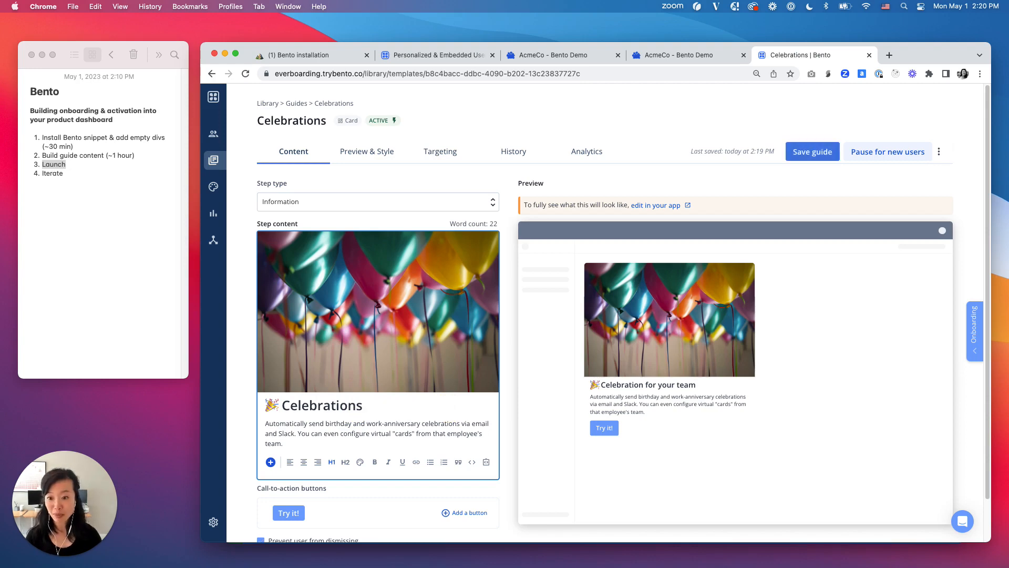
pyautogui.click(832, 147)
pyautogui.click(670, 190)
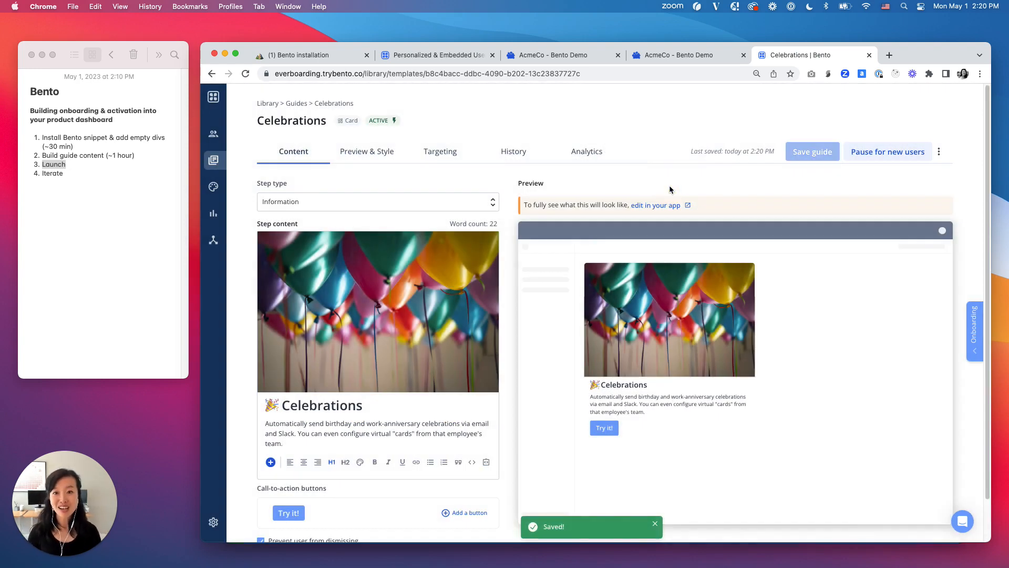
# Step: Check the edited Celebrations card's heading on the AcmeCo demo dashboard and return to the Bento list in Notes
pyautogui.click(573, 53)
pyautogui.click(640, 54)
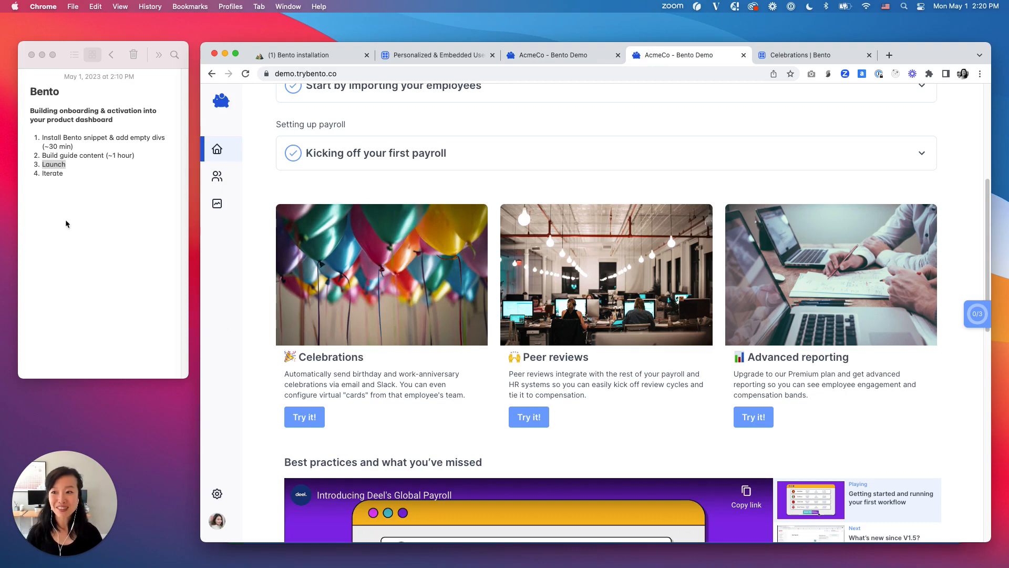
pyautogui.click(38, 176)
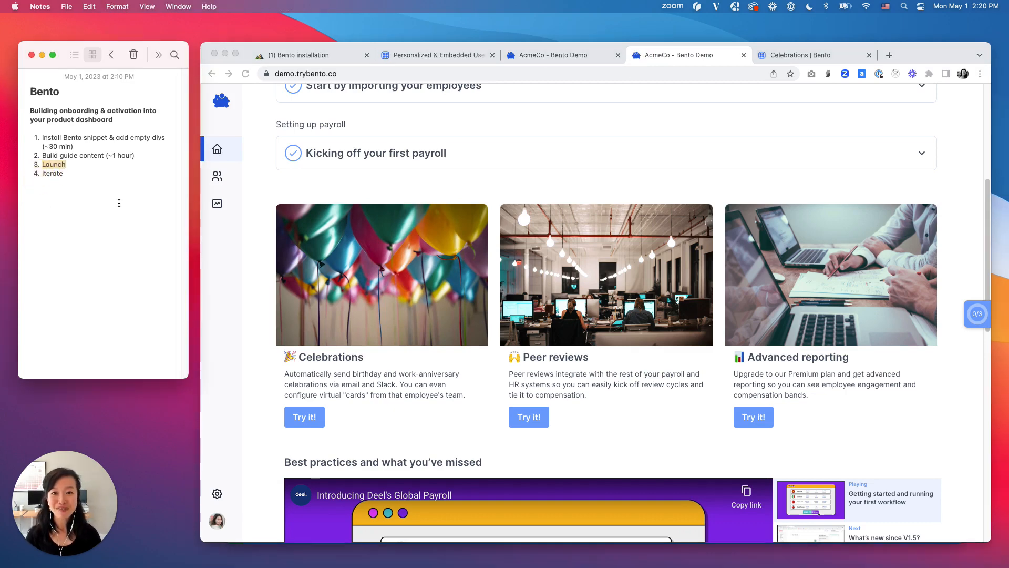